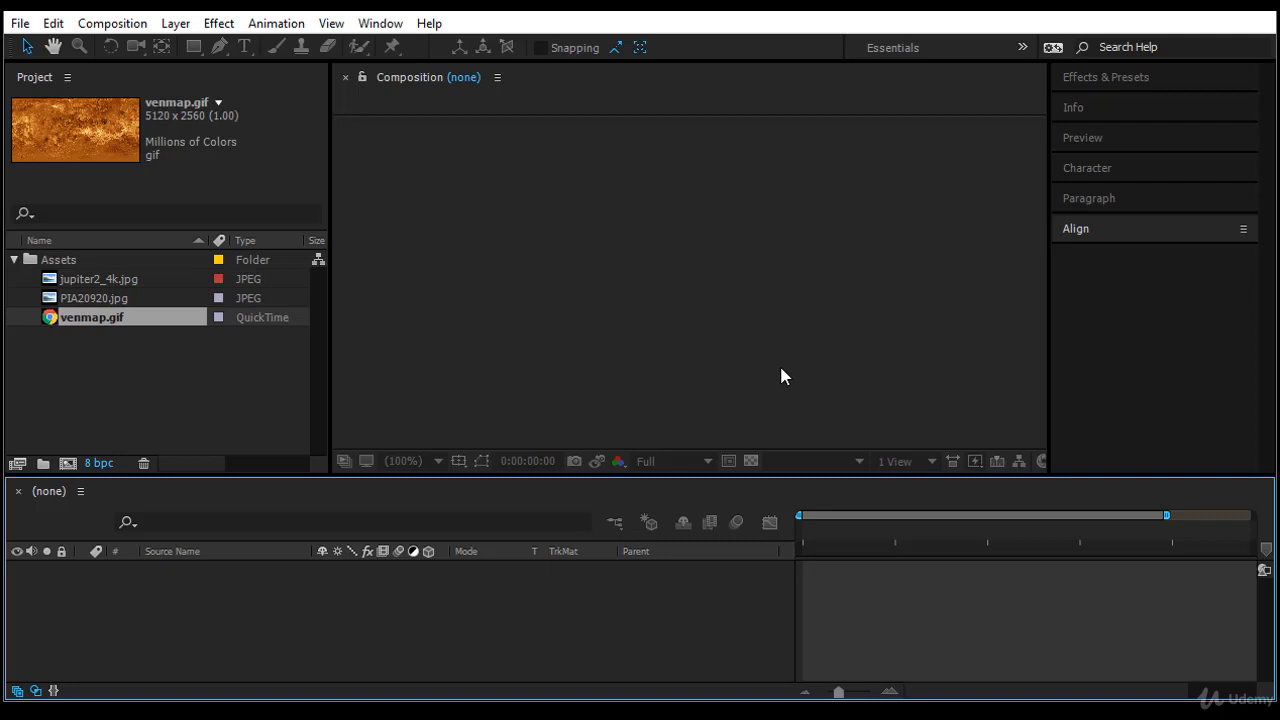
# - Create a new composition named Sphere with the HDV/HDTV 720 25 preset
pyautogui.click(68, 463)
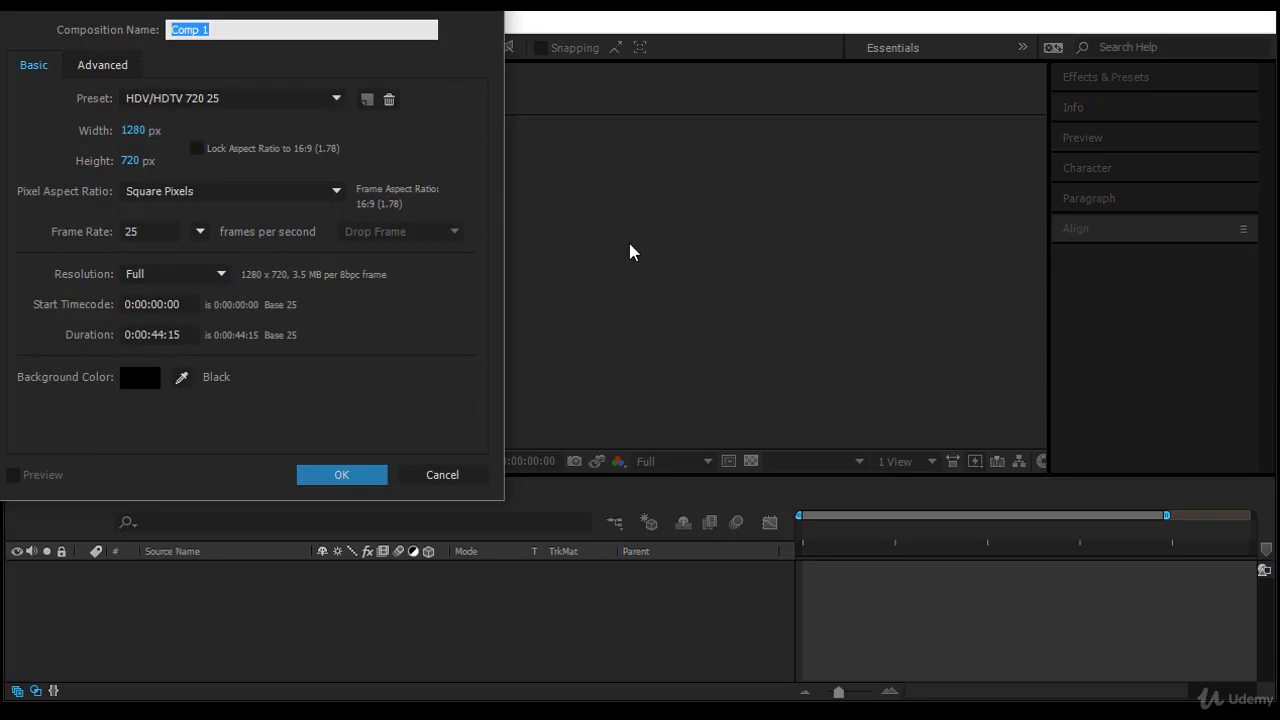
pyautogui.write('Sphere')
pyautogui.press('Return')
# - Preview the jupiter2_4k.jpg, PIA20920.jpg and venmap.gif footage in the Assets folder
pyautogui.moveTo(77, 317); pyautogui.dragTo(116, 190)
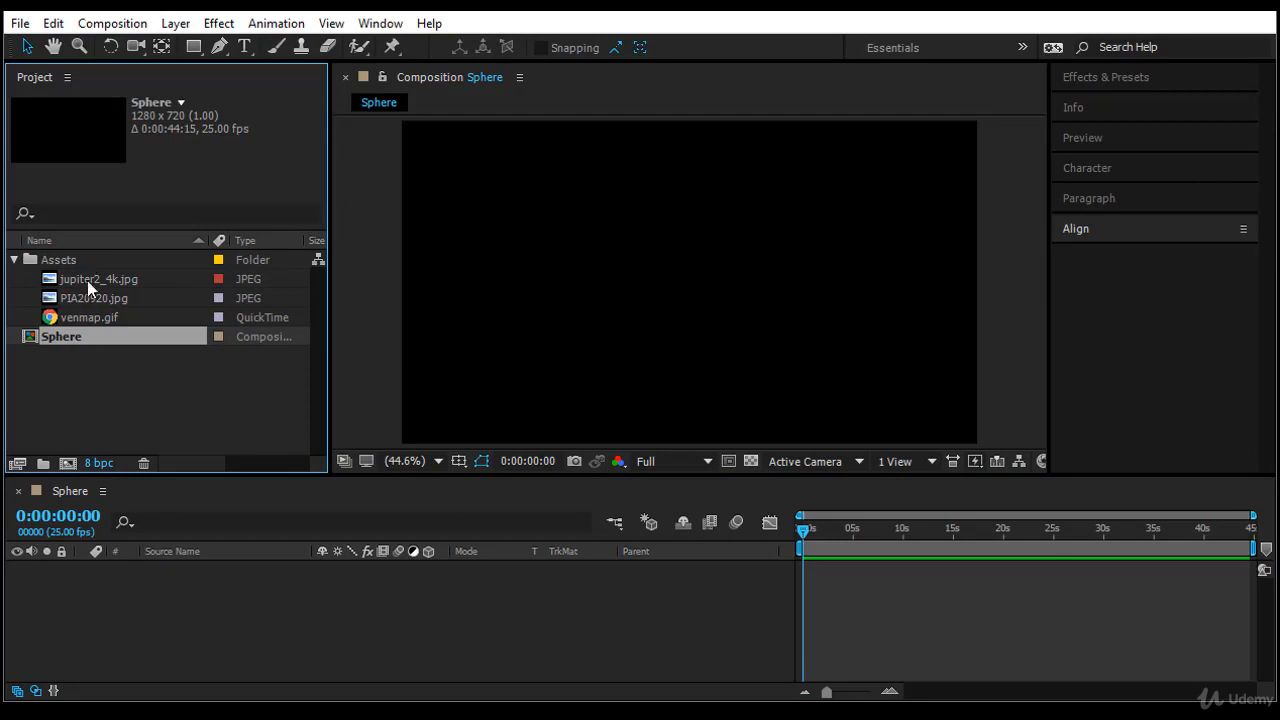
pyautogui.click(88, 280)
pyautogui.click(92, 298)
pyautogui.click(94, 317)
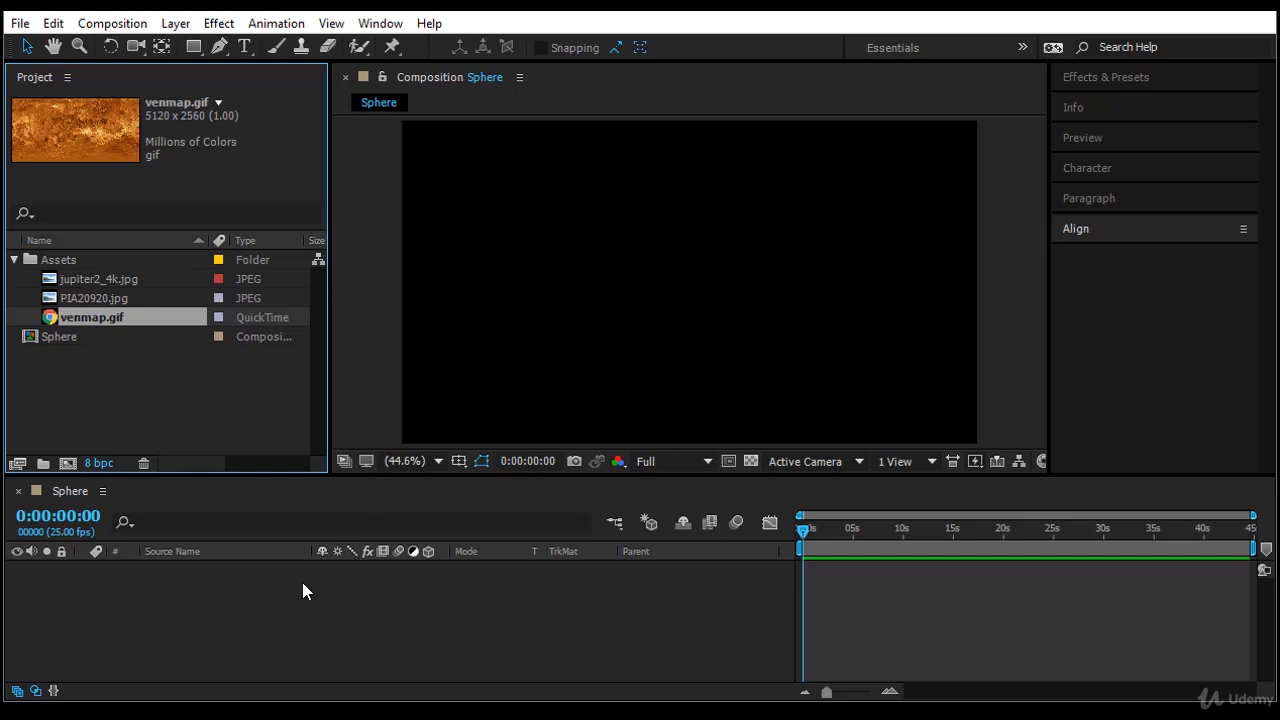
pyautogui.click(85, 338)
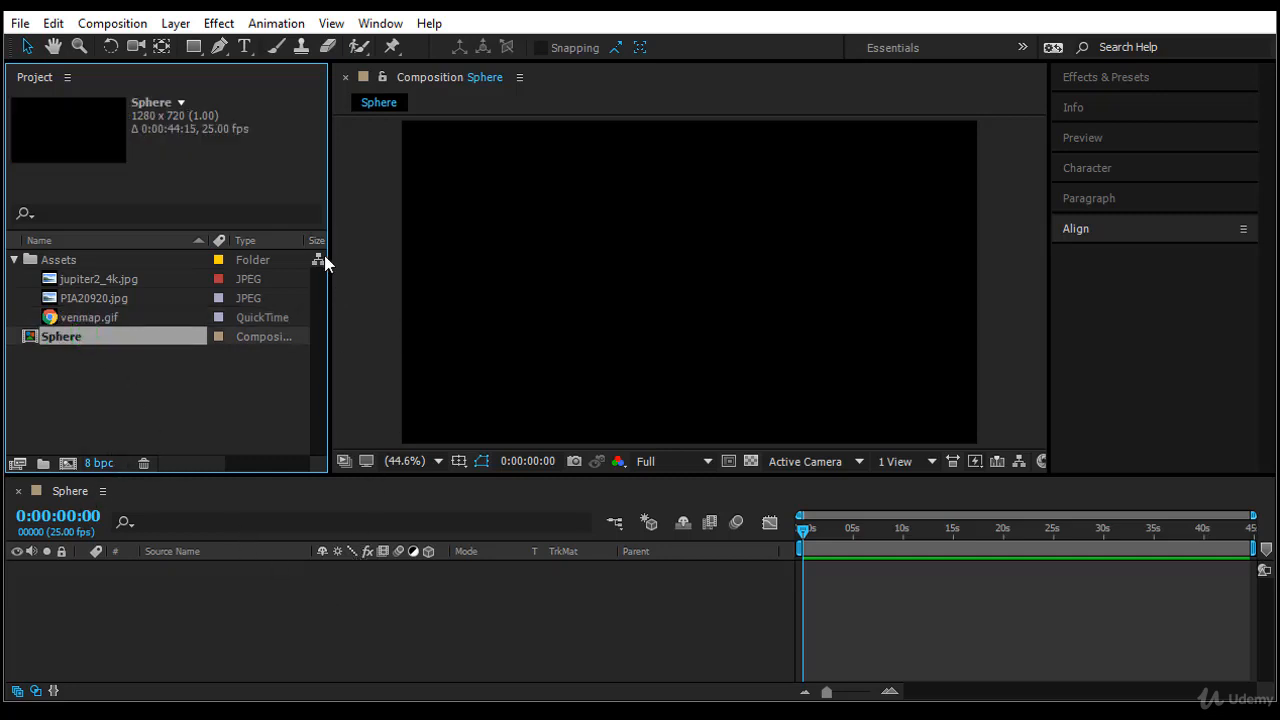
# - Add a white (FFFFFF) solid layer of 1280 x 720 px to the Sphere composition
pyautogui.click(178, 26)
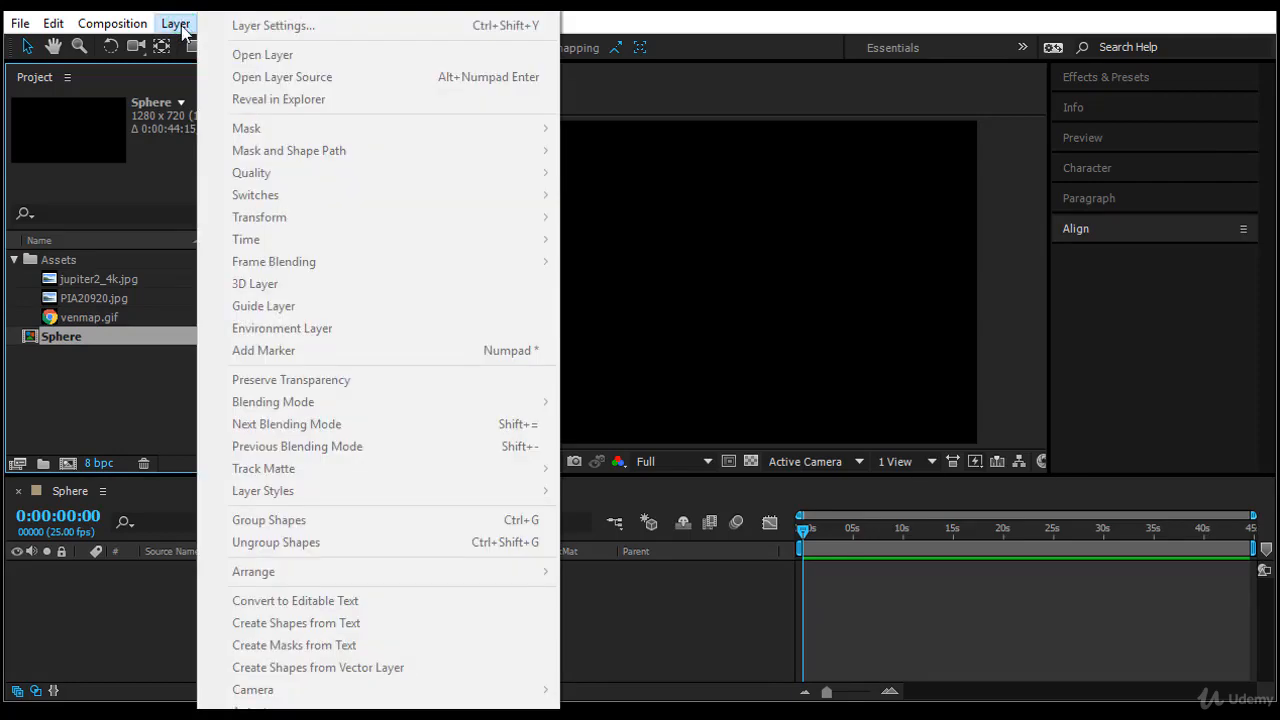
pyautogui.click(46, 630)
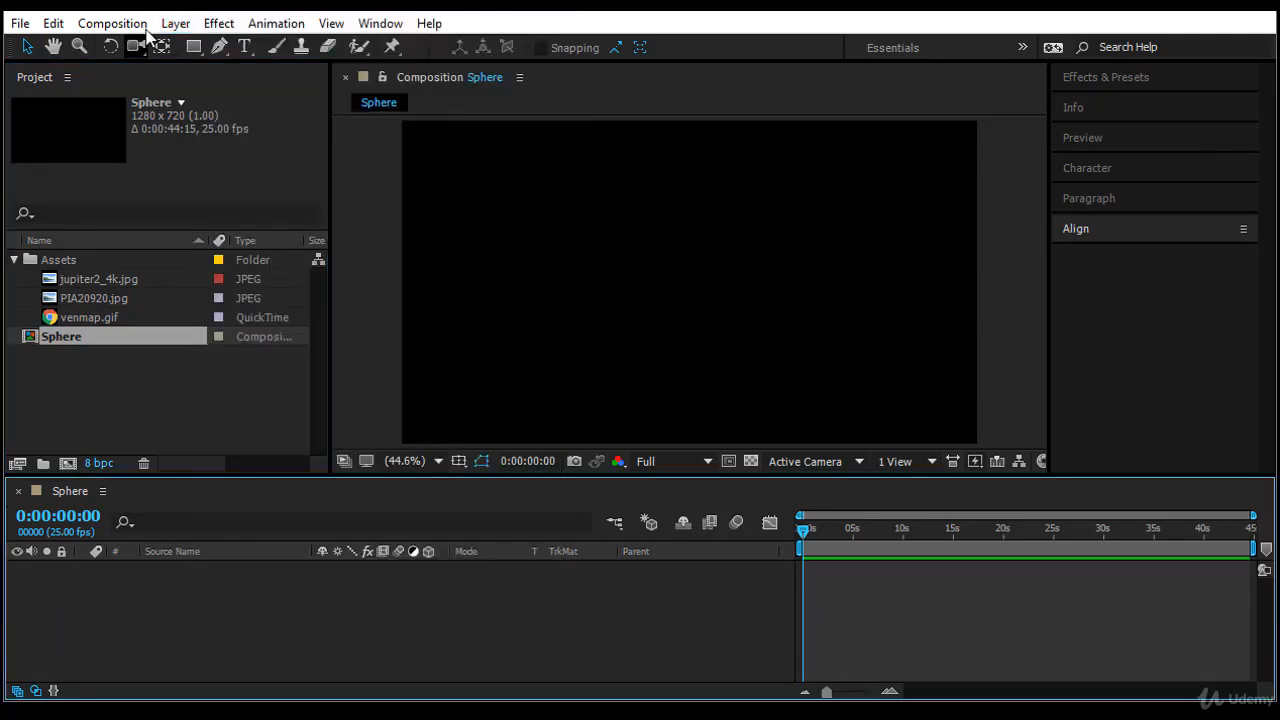
pyautogui.click(176, 23)
pyautogui.moveTo(260, 12)
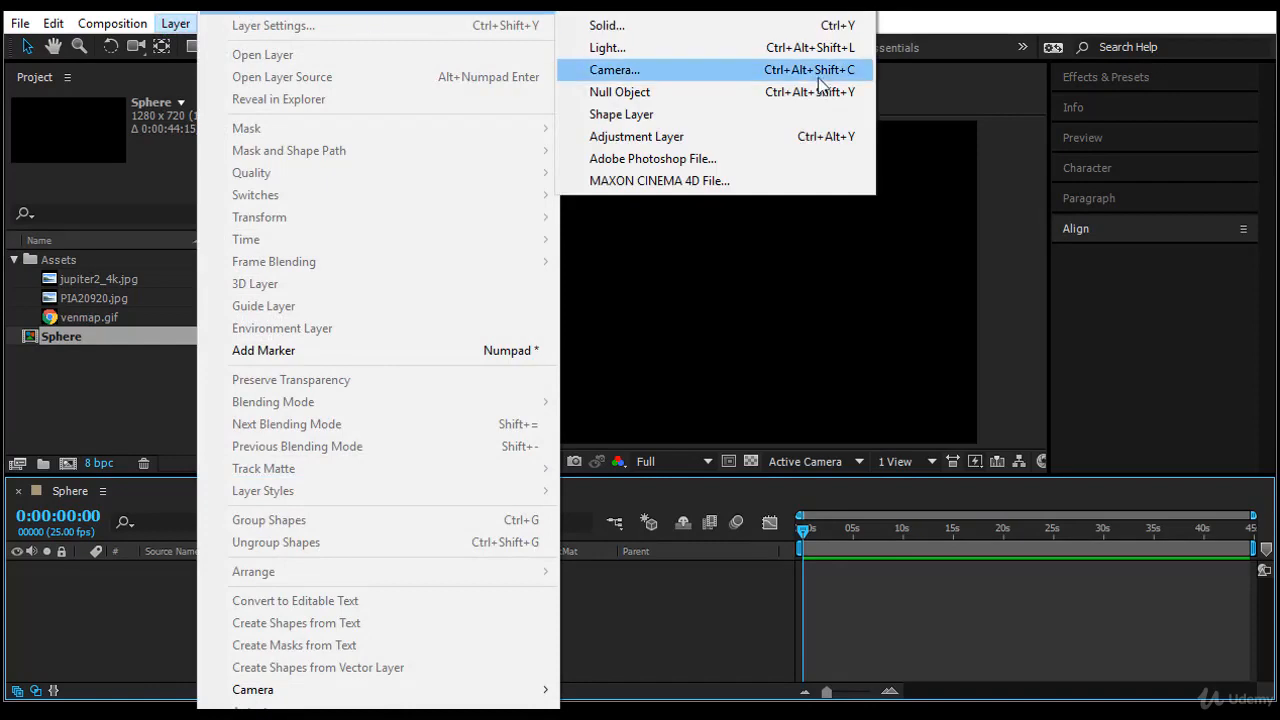
pyautogui.click(780, 25)
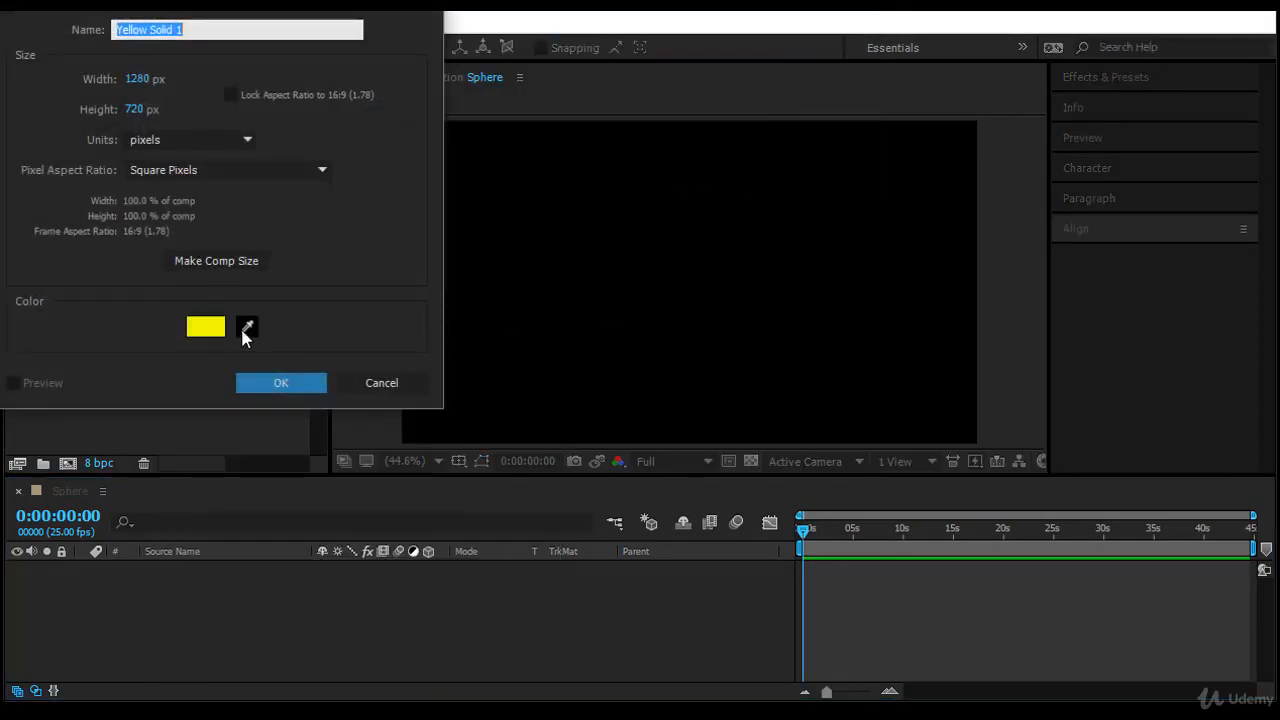
pyautogui.click(201, 325)
pyautogui.moveTo(159, 219); pyautogui.dragTo(4, 14)
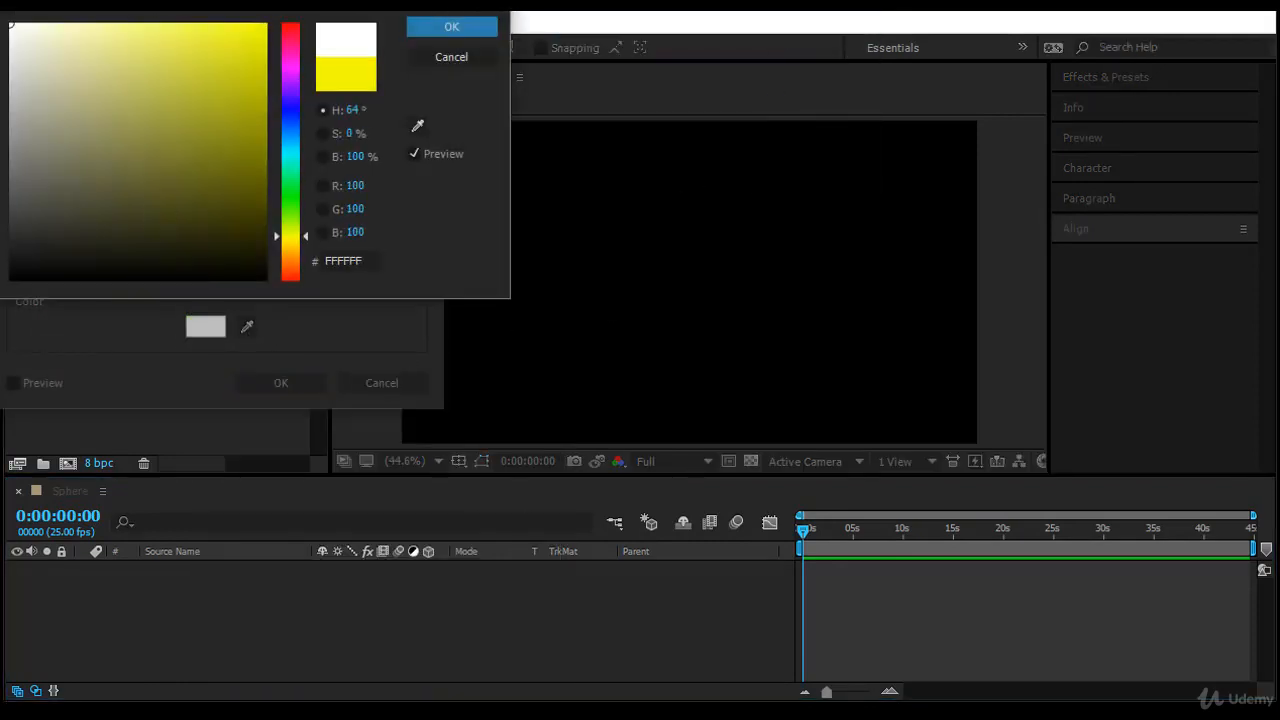
pyautogui.click(486, 26)
pyautogui.click(284, 385)
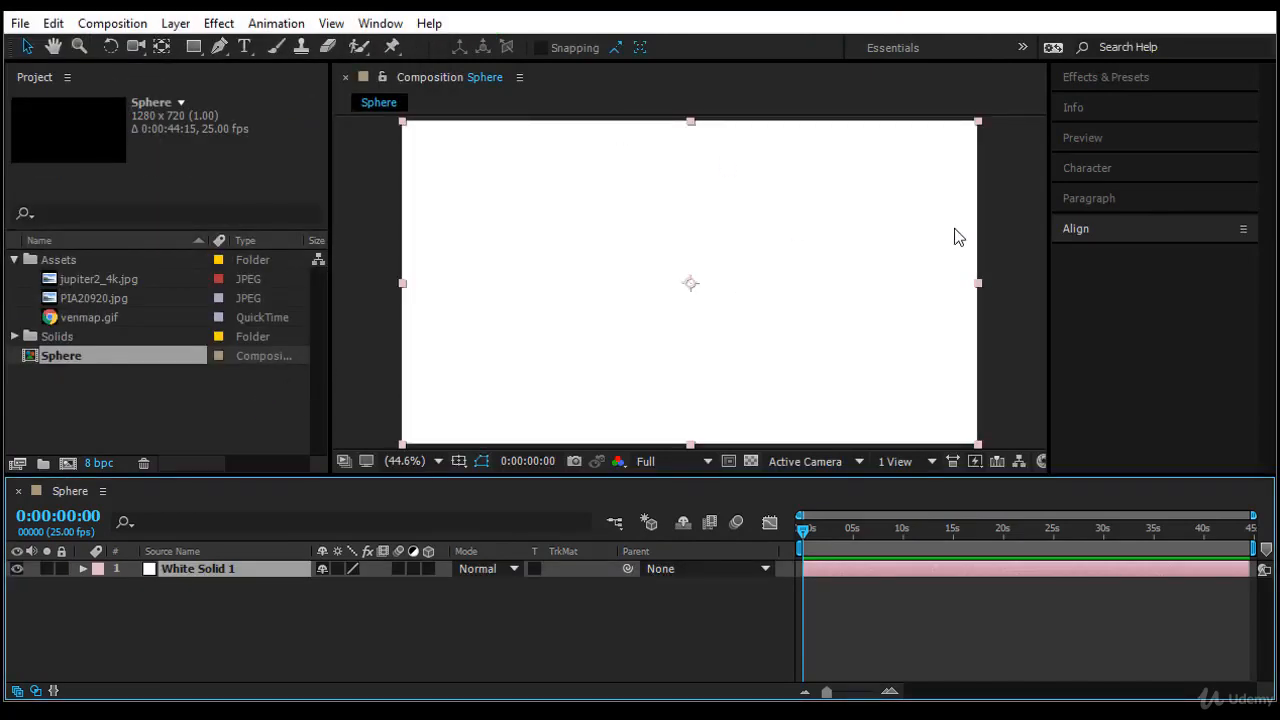
# - Find the CC Sphere effect and apply it to the white solid layer
pyautogui.click(1118, 76)
pyautogui.click(1117, 104)
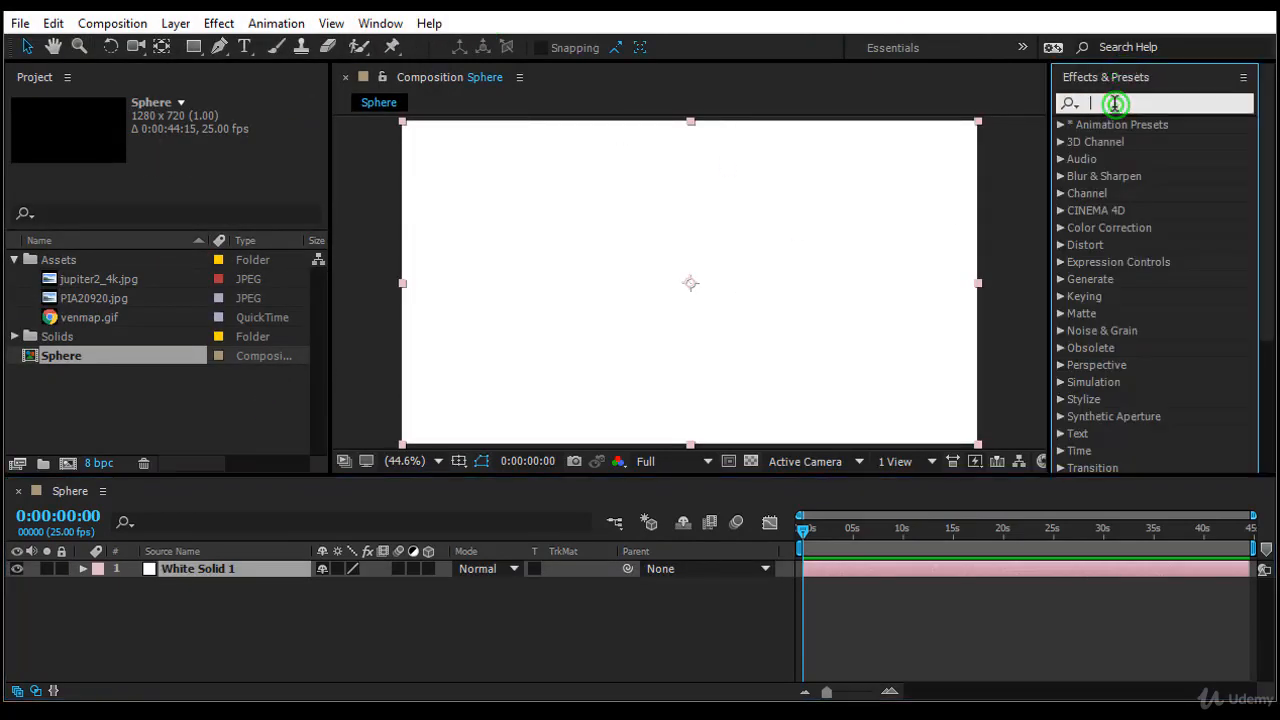
pyautogui.write('cc sph')
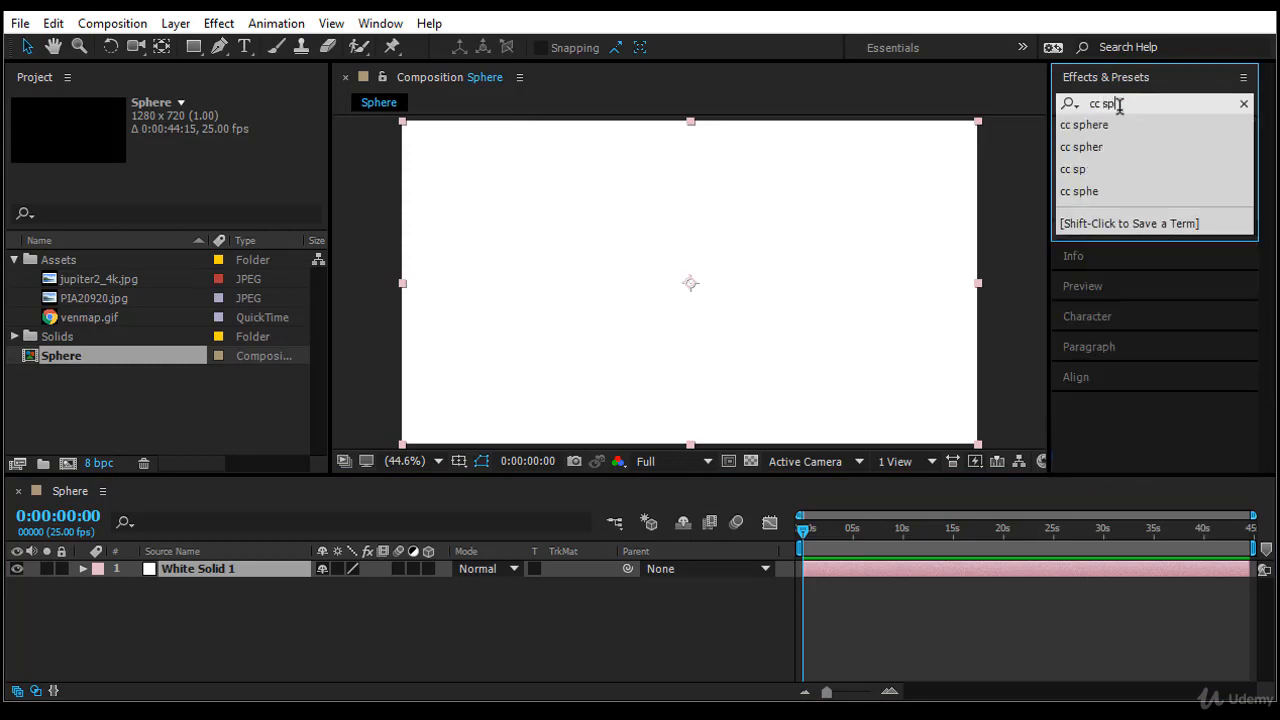
pyautogui.write('ere')
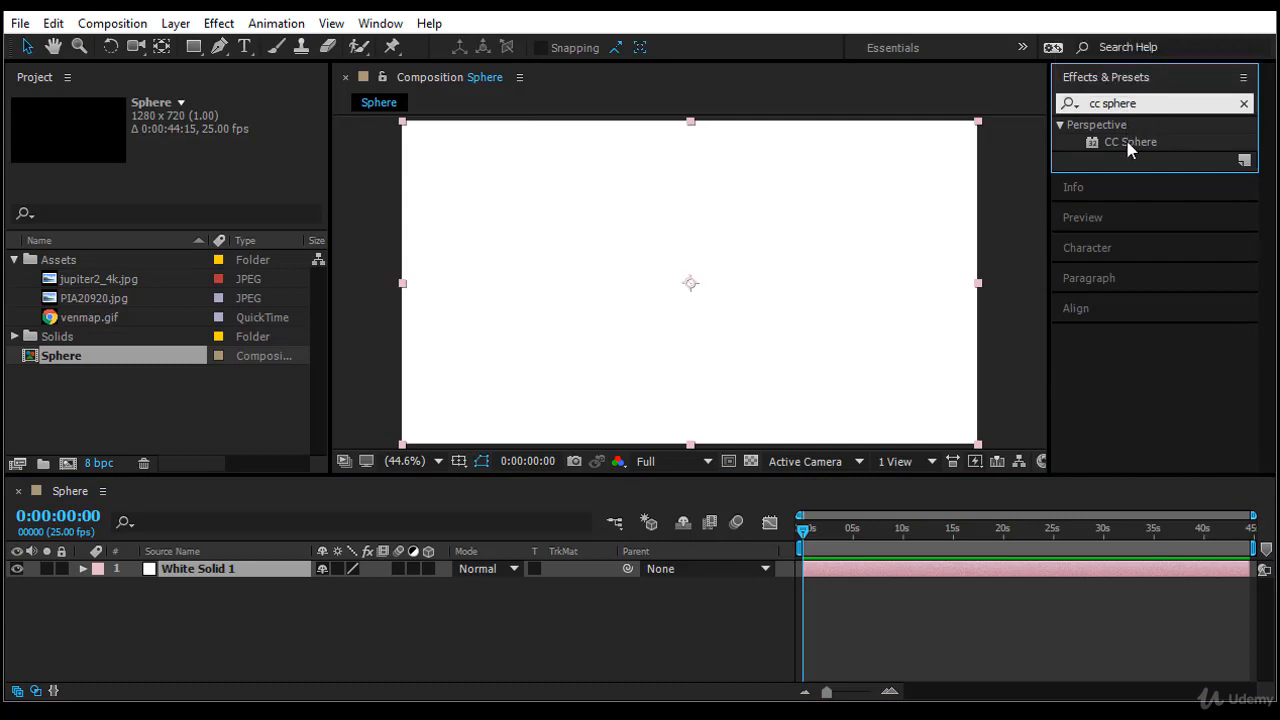
pyautogui.click(1130, 142)
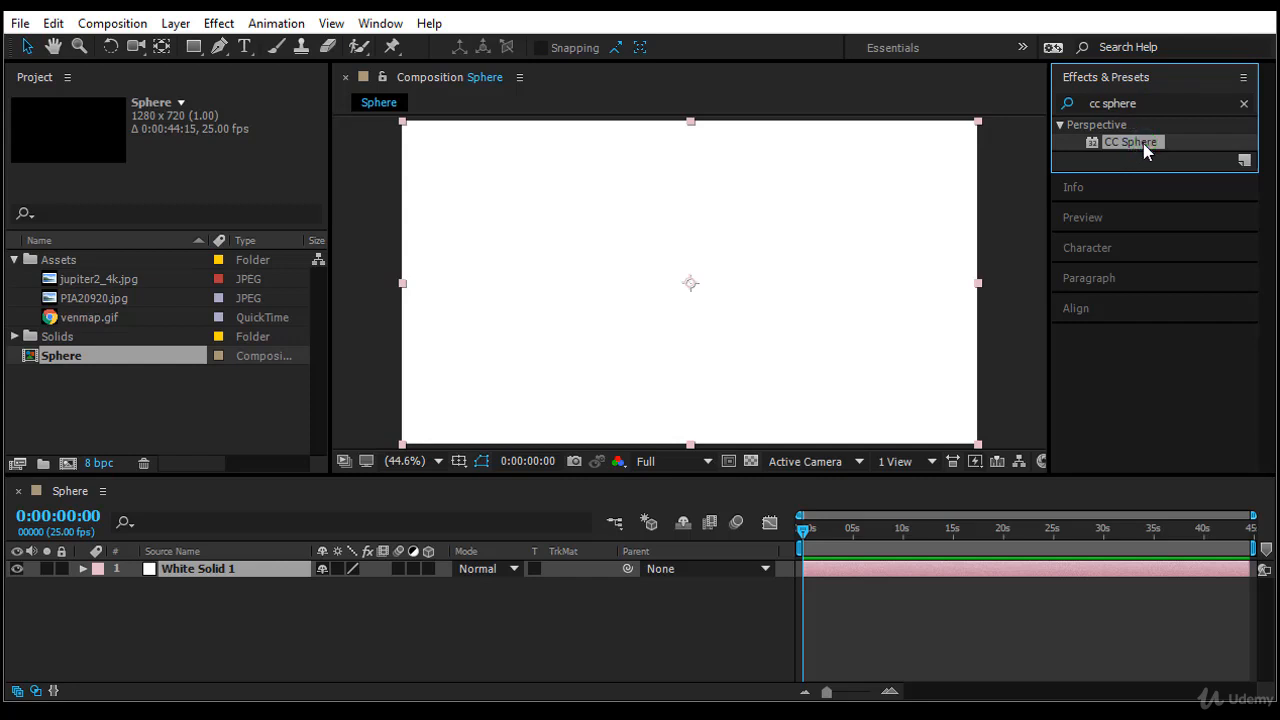
pyautogui.moveTo(1143, 143); pyautogui.dragTo(282, 582)
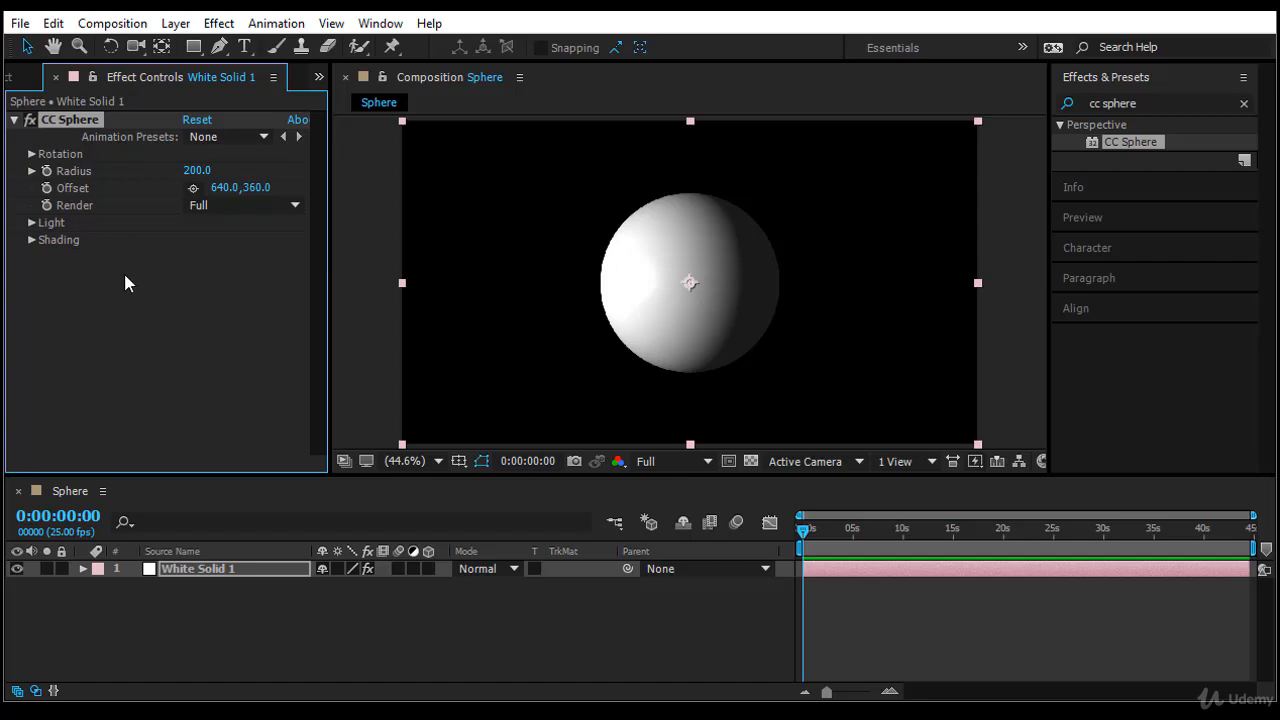
# - Try out the sphere's X, Y and Z rotation values, and reset the CC Sphere effect
pyautogui.click(33, 153)
pyautogui.moveTo(205, 171)
pyautogui.mouseDown()
pyautogui.moveTo(254, 175)
pyautogui.moveTo(229, 179)
pyautogui.mouseUp()
pyautogui.moveTo(216, 229)
pyautogui.mouseDown()
pyautogui.moveTo(238, 229)
pyautogui.moveTo(212, 229)
pyautogui.mouseUp()
pyautogui.moveTo(210, 288)
pyautogui.mouseDown()
pyautogui.moveTo(246, 300)
pyautogui.moveTo(214, 266)
pyautogui.mouseUp()
pyautogui.click(198, 121)
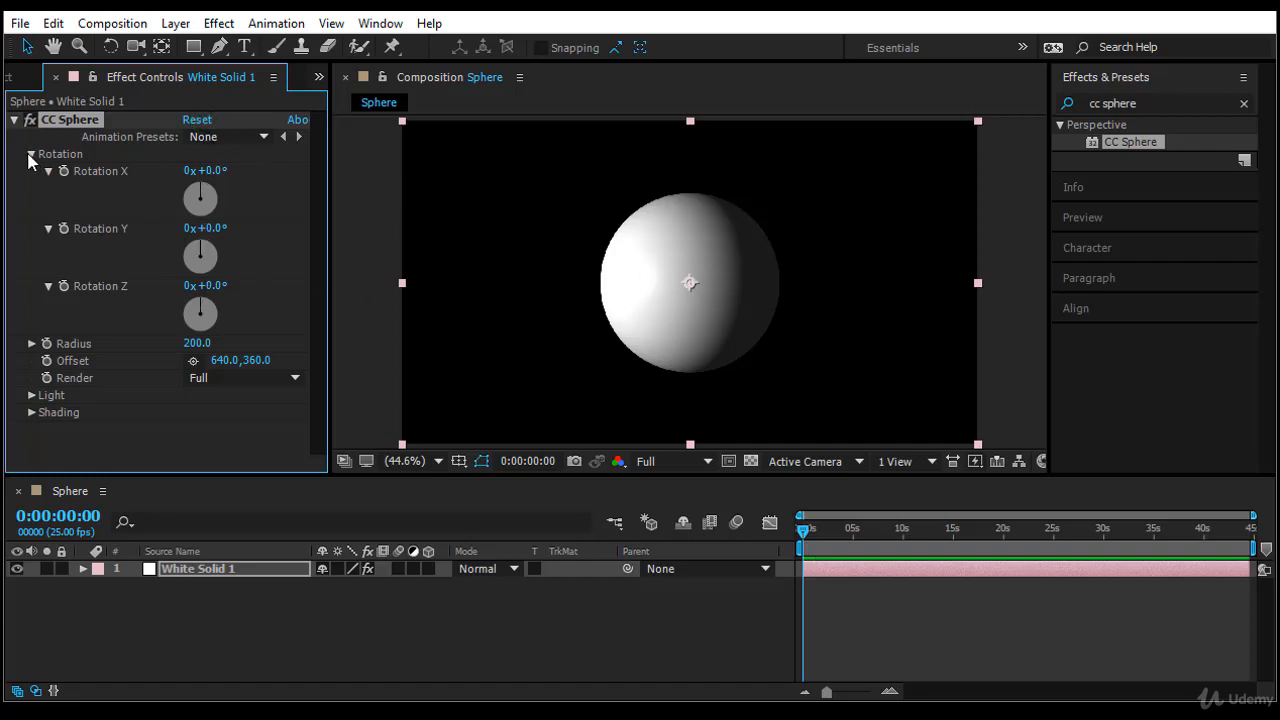
pyautogui.click(31, 155)
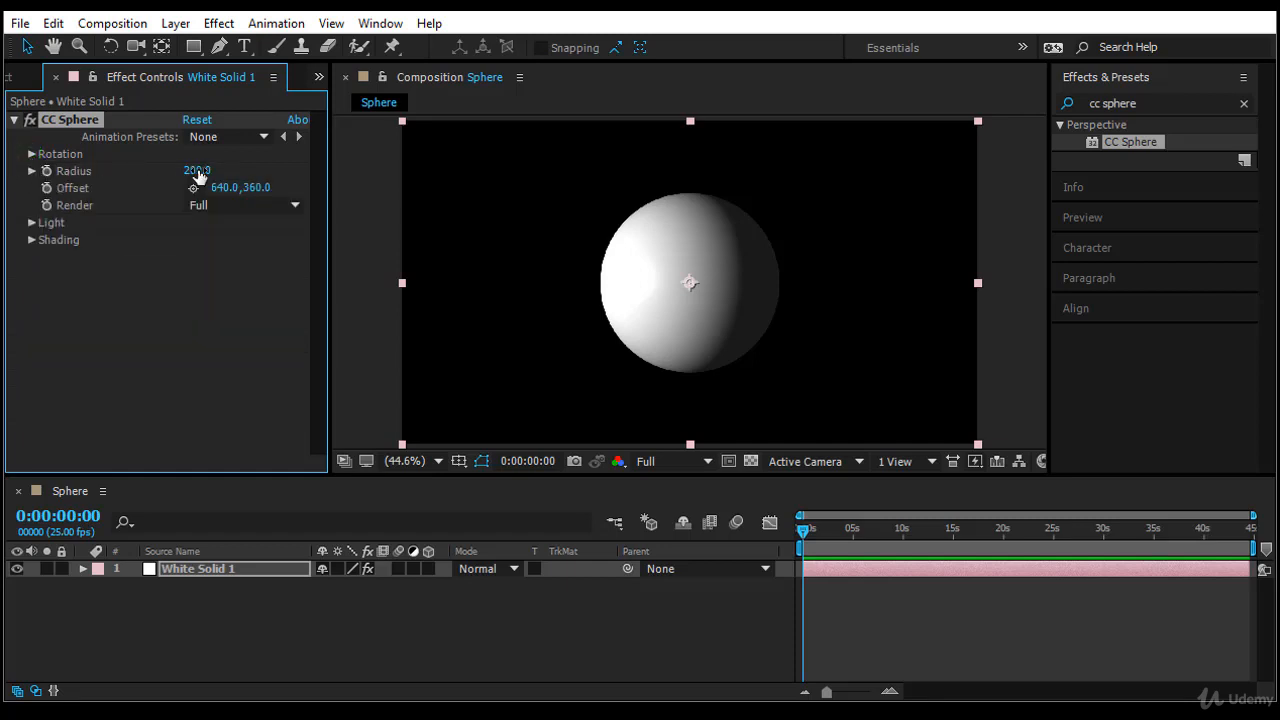
# - Try a sphere radius of 229 and move the sphere's offset to about 397, 258
pyautogui.click(198, 172)
pyautogui.moveTo(205, 170); pyautogui.dragTo(240, 187)
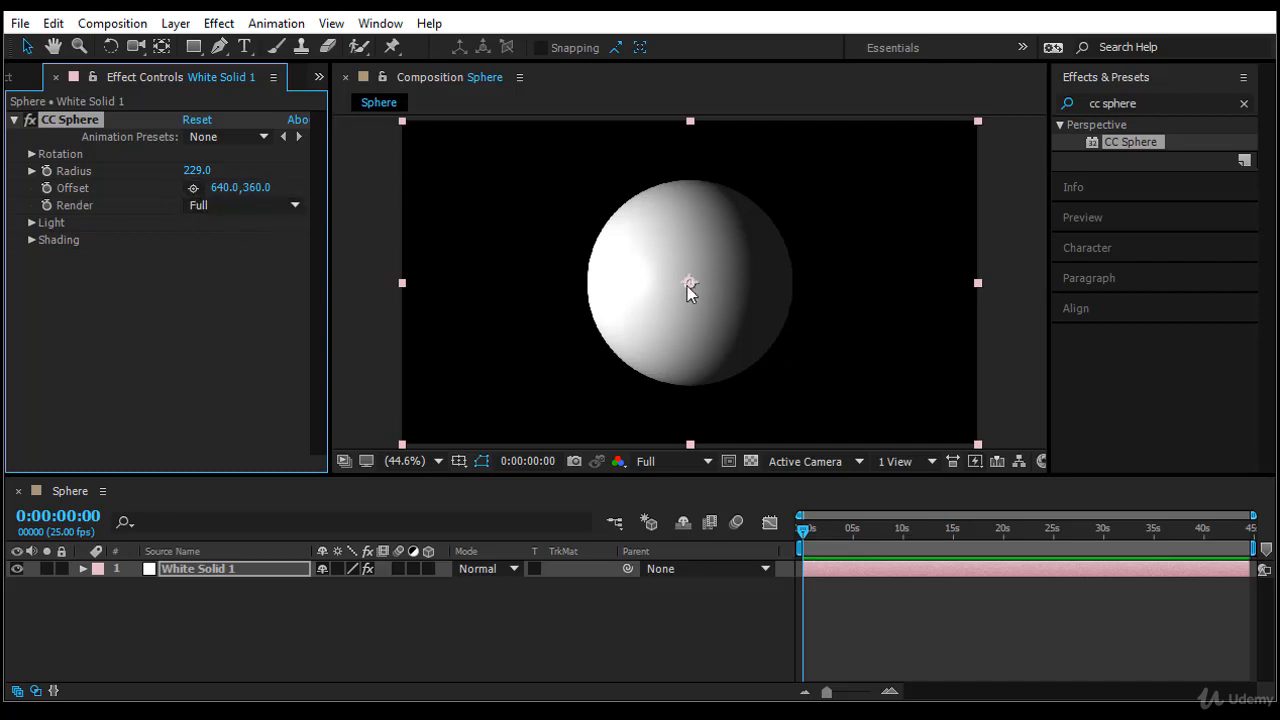
pyautogui.click(193, 188)
pyautogui.click(508, 221)
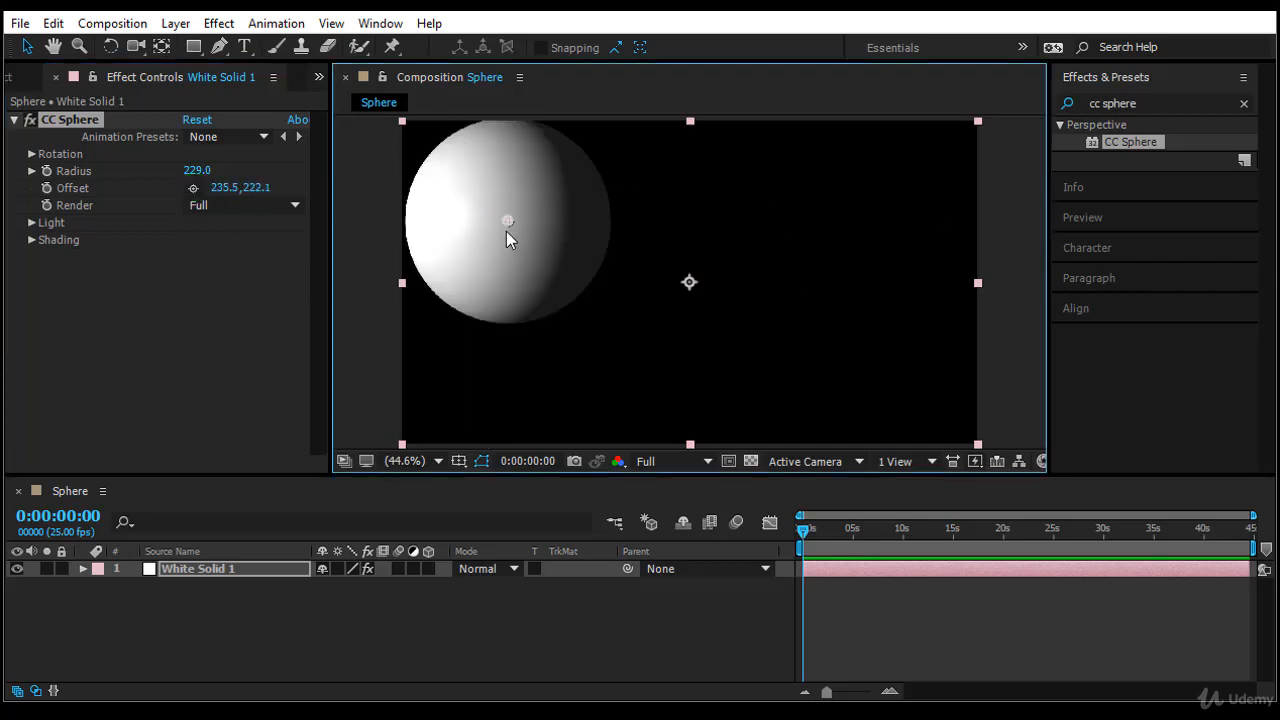
pyautogui.moveTo(506, 216); pyautogui.dragTo(580, 235)
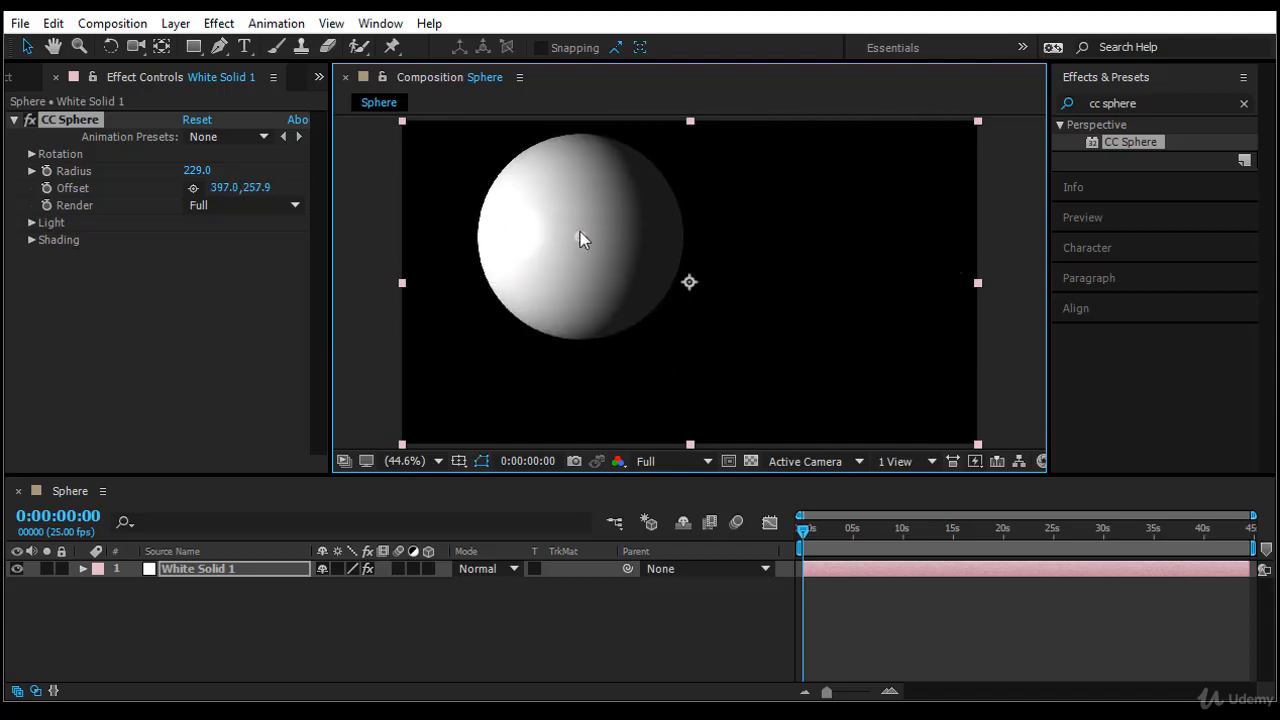
# - Reset the sphere's offset and radius to their default values
pyautogui.click(77, 188)
pyautogui.rightClick(77, 188)
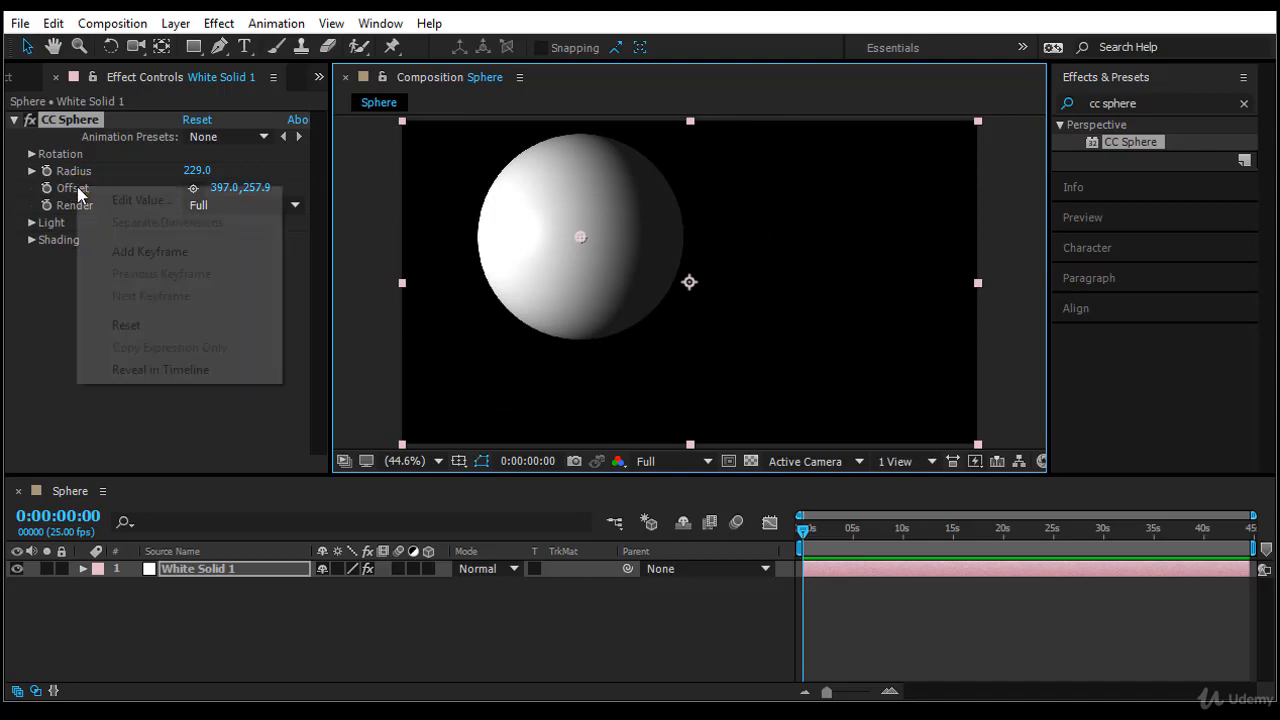
pyautogui.click(150, 327)
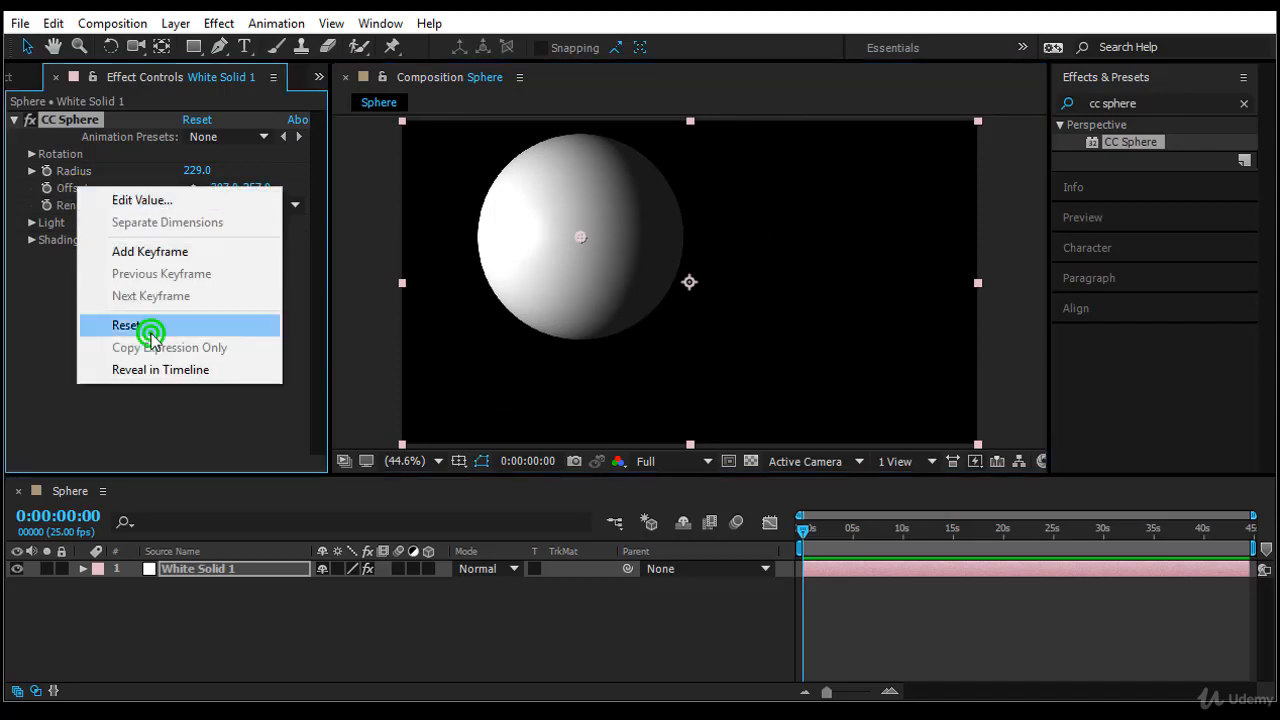
pyautogui.rightClick(78, 171)
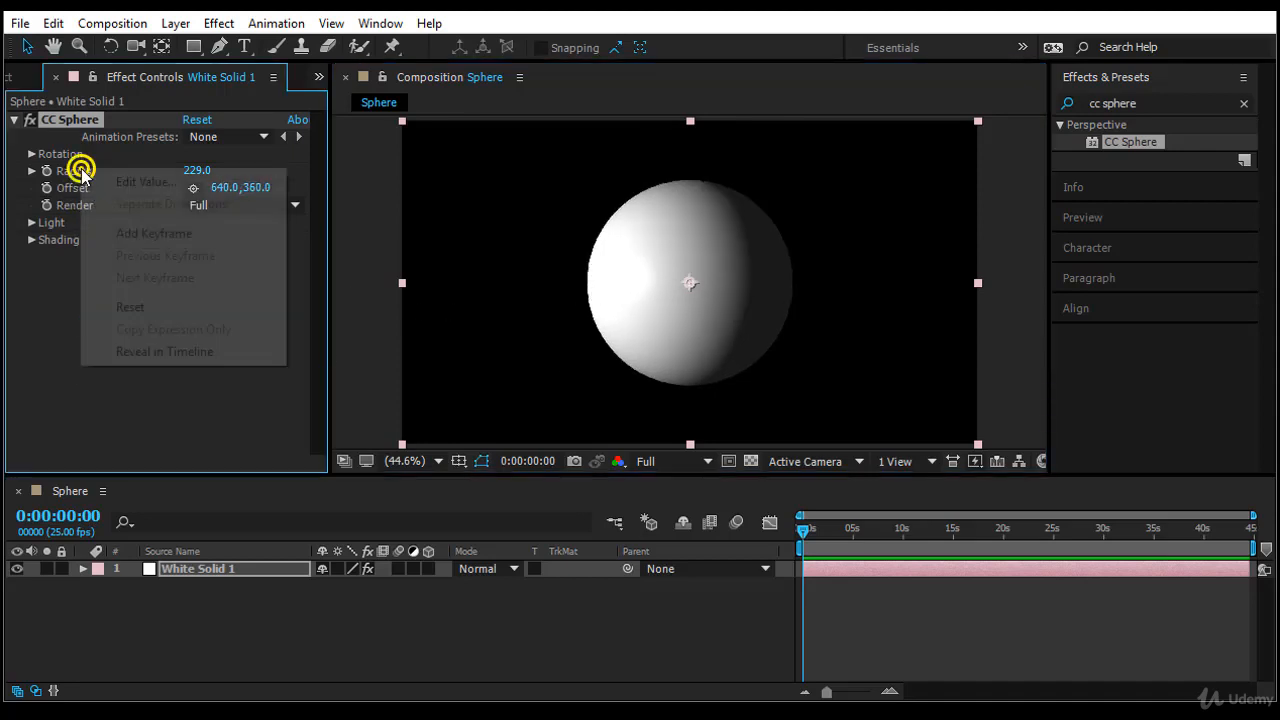
pyautogui.click(160, 310)
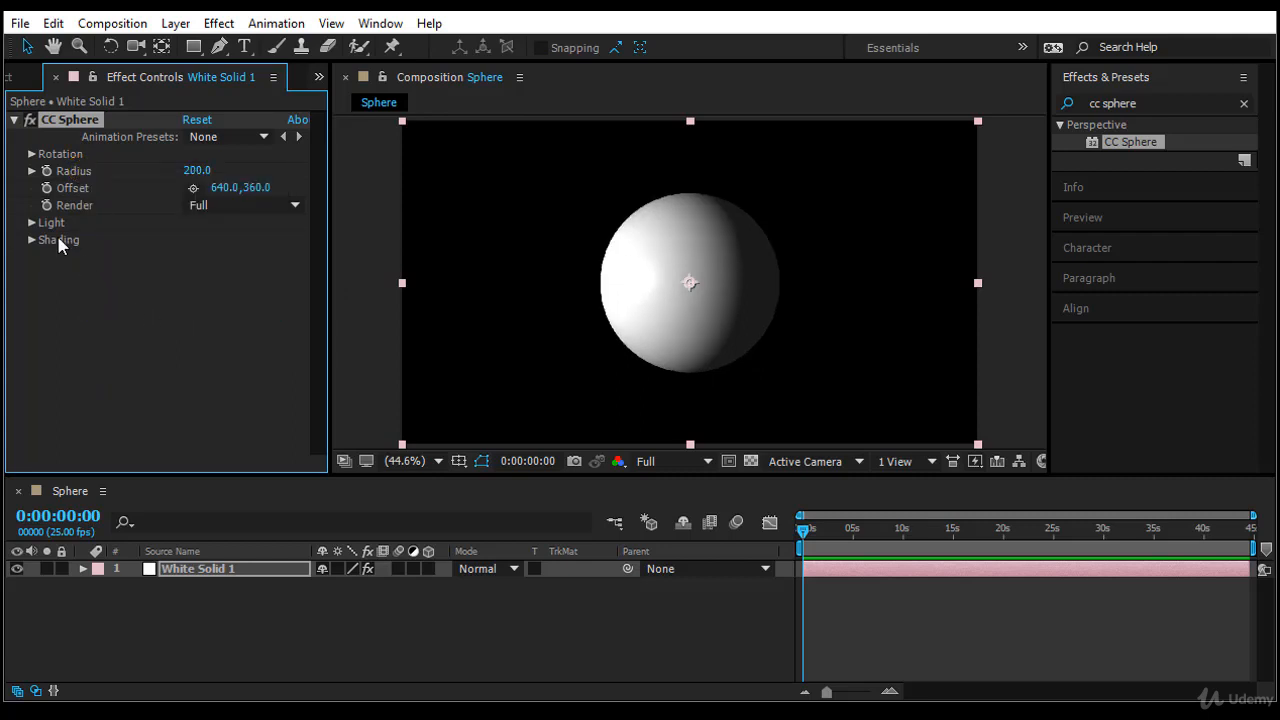
# - Try a different light intensity on the sphere and undo the change
pyautogui.click(32, 222)
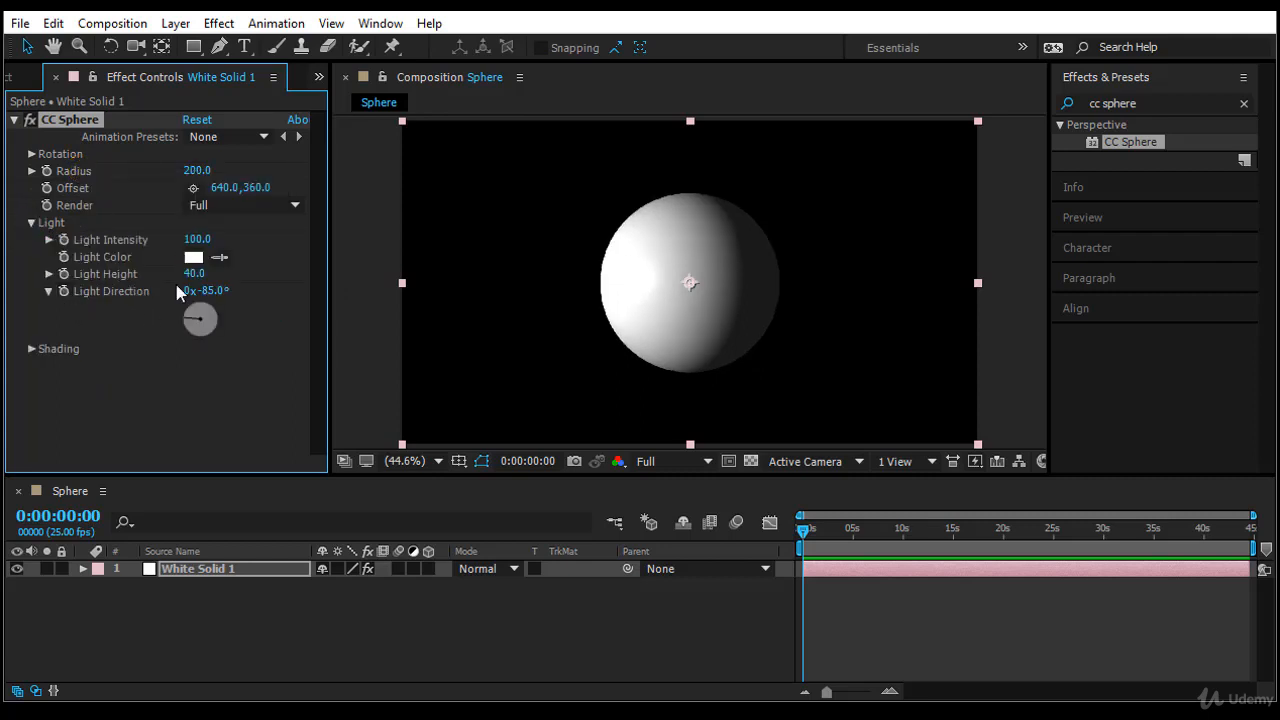
pyautogui.moveTo(194, 240); pyautogui.dragTo(271, 240)
pyautogui.hotkey('ctrl', 'z')
# - Try a yellow light color (F0FF00) on the sphere and discard it
pyautogui.click(194, 258)
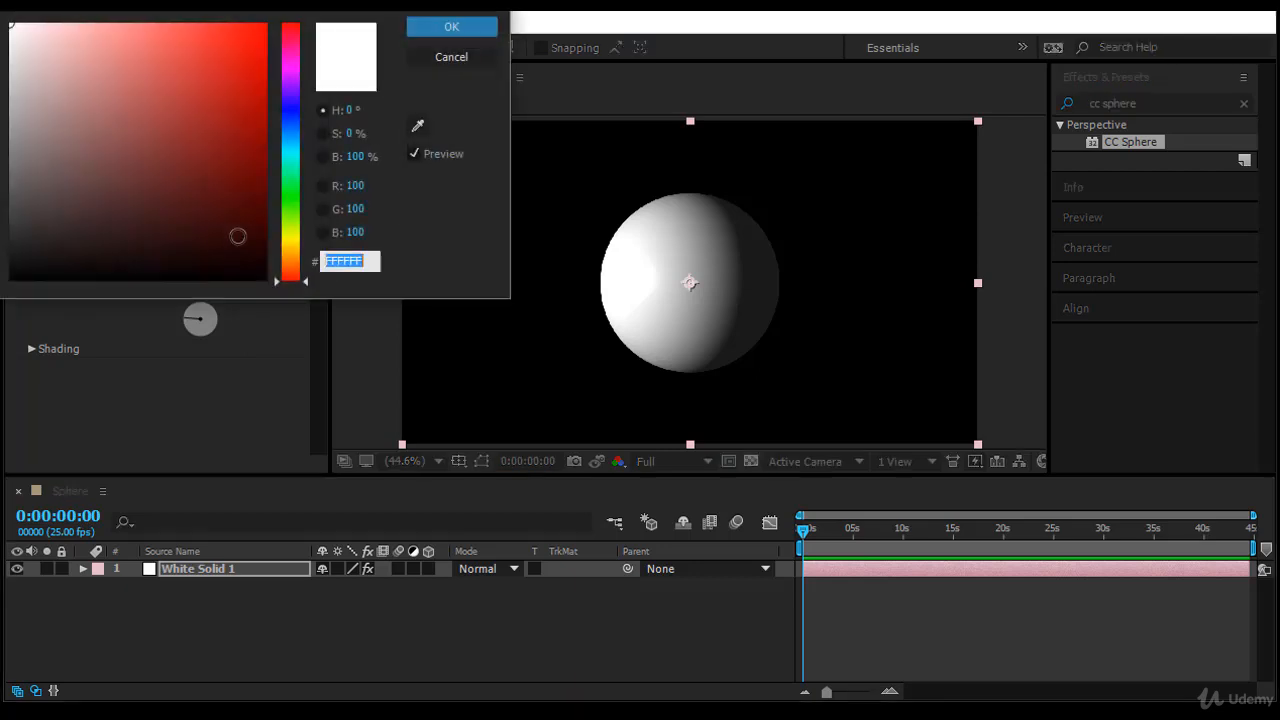
pyautogui.moveTo(290, 222); pyautogui.dragTo(290, 236)
pyautogui.moveTo(197, 111); pyautogui.dragTo(265, 23)
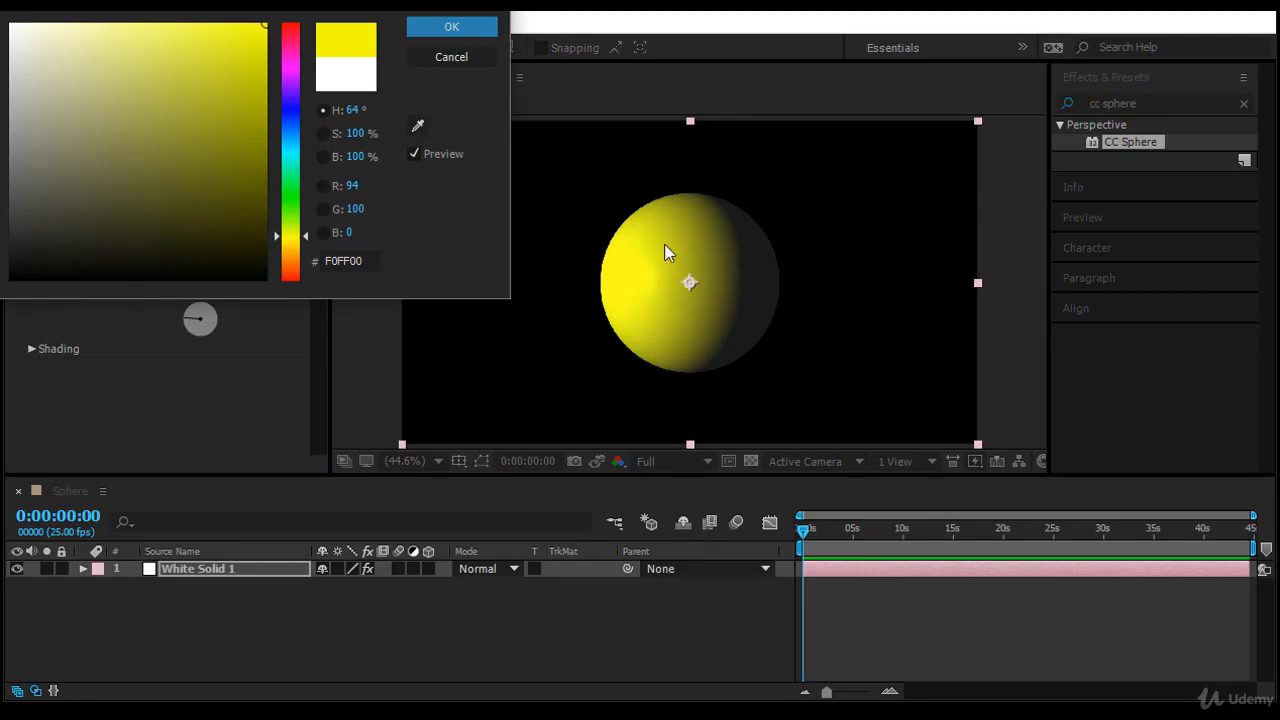
pyautogui.click(457, 56)
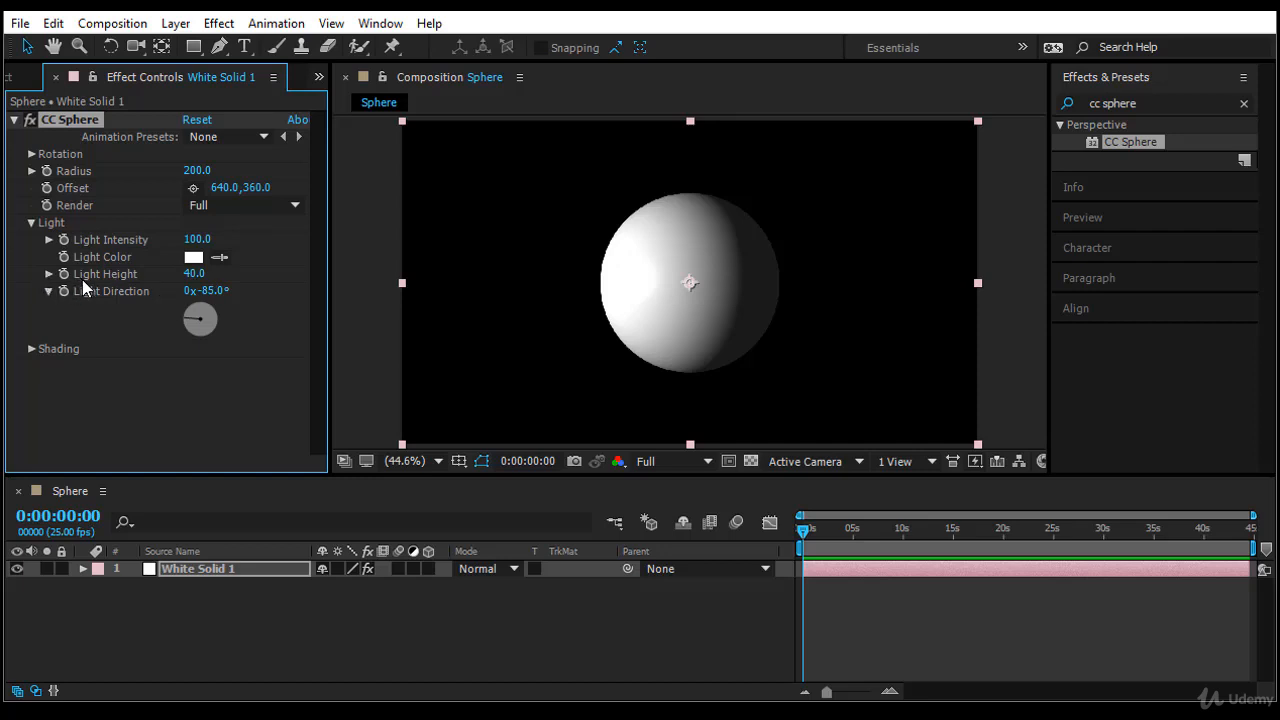
# - Set the sphere's light direction to -67° and its light height to 41, with the Shading settings expanded
pyautogui.moveTo(192, 273); pyautogui.dragTo(257, 309)
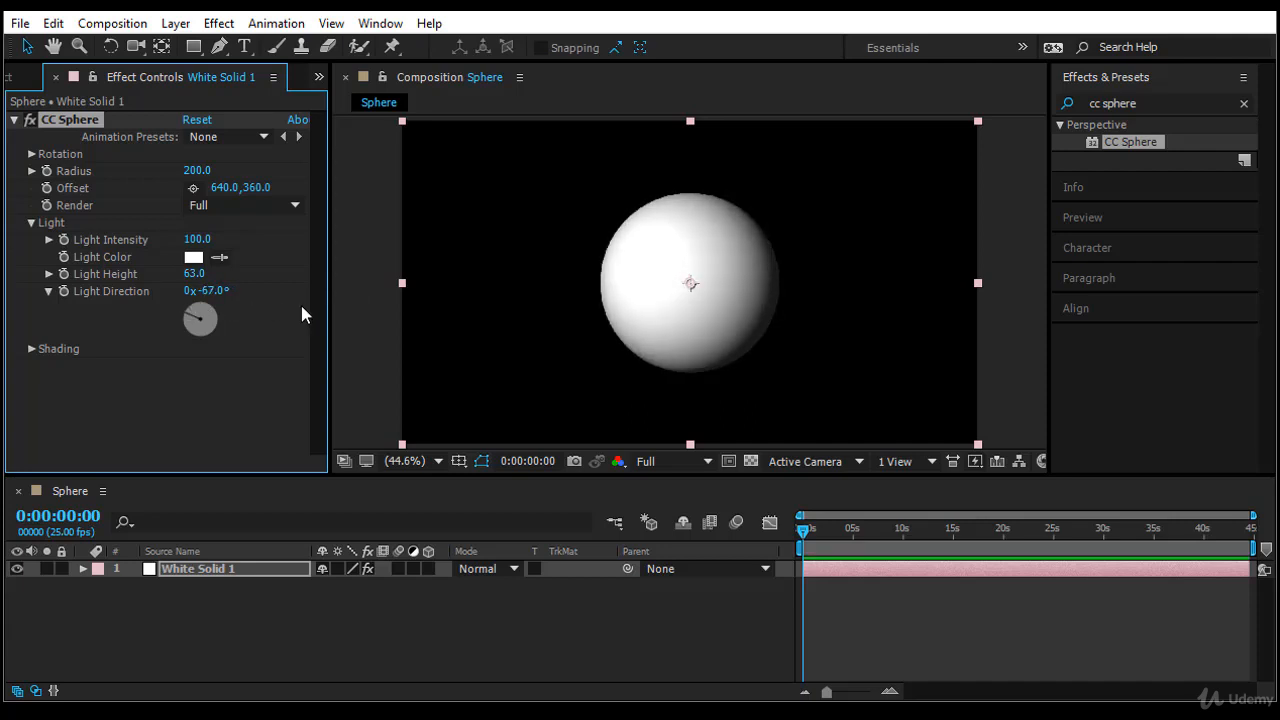
pyautogui.click(33, 350)
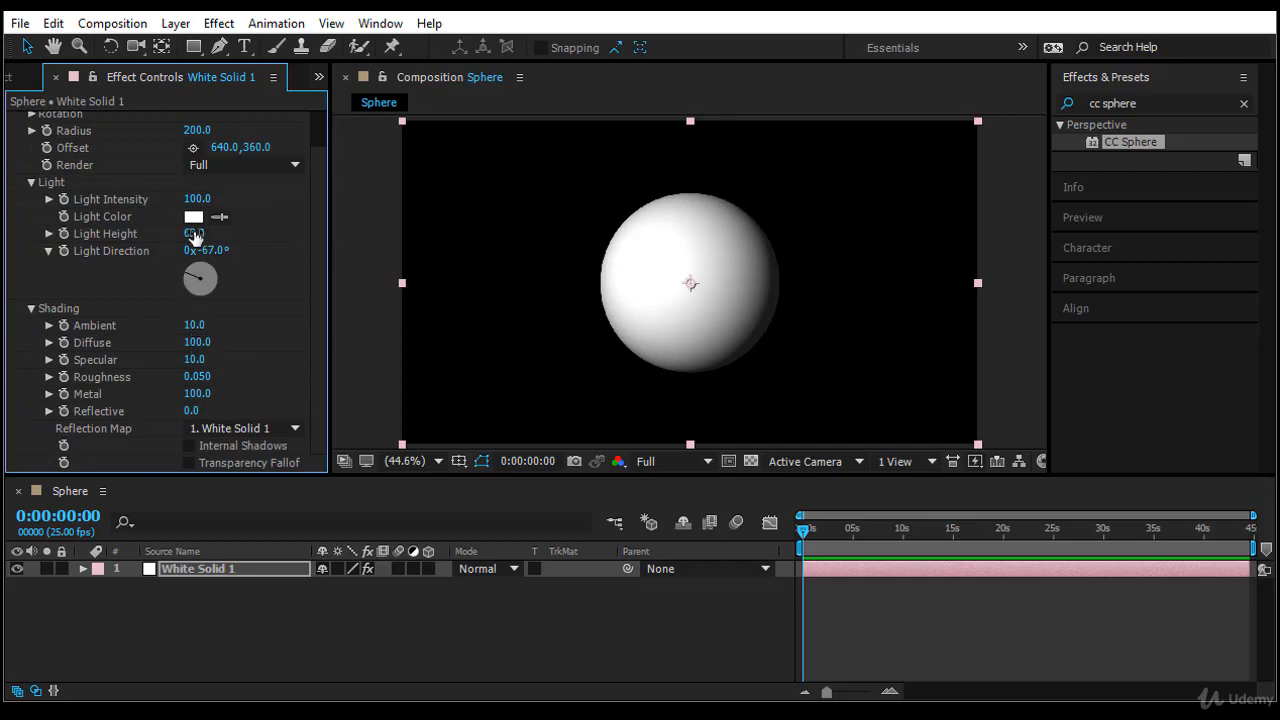
pyautogui.moveTo(195, 233); pyautogui.dragTo(176, 236)
# - Try an Ambient shading value of 31 on the sphere and reset it to the default
pyautogui.moveTo(190, 325)
pyautogui.mouseDown()
pyautogui.moveTo(313, 341)
pyautogui.moveTo(212, 338)
pyautogui.moveTo(300, 343)
pyautogui.moveTo(215, 344)
pyautogui.moveTo(242, 347)
pyautogui.mouseUp()
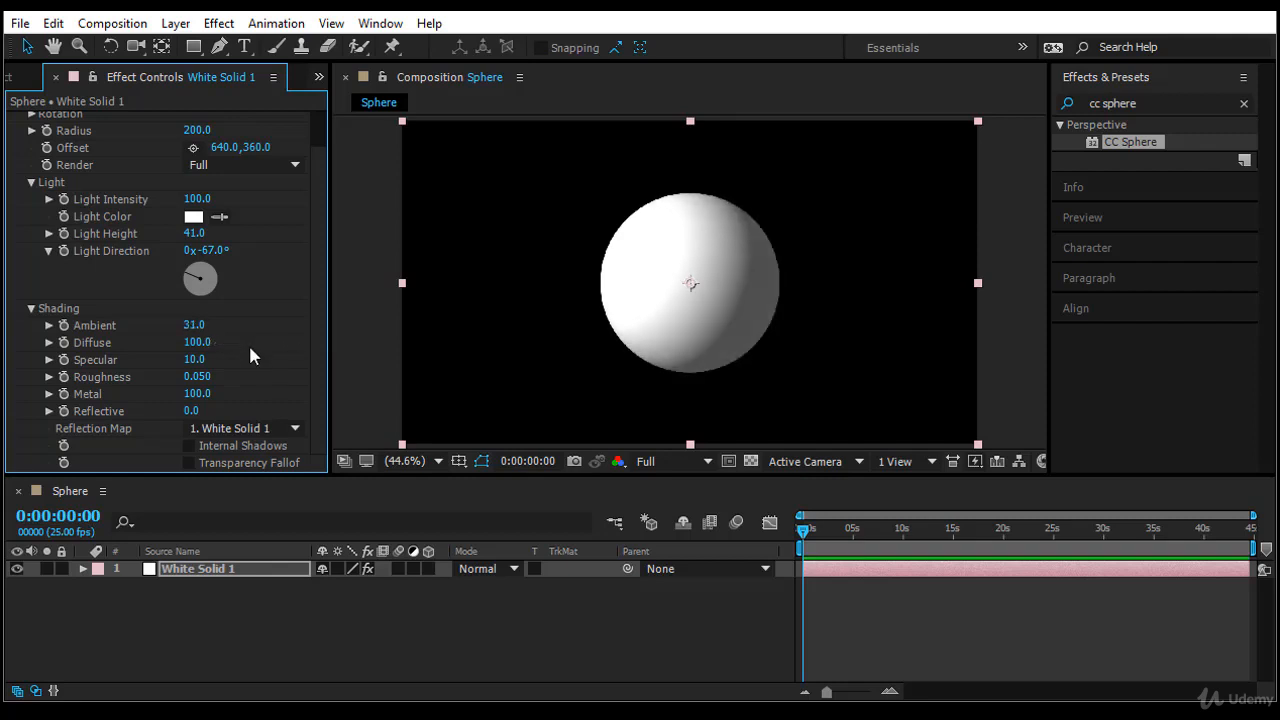
pyautogui.click(101, 329)
pyautogui.rightClick(200, 345)
pyautogui.click(177, 460)
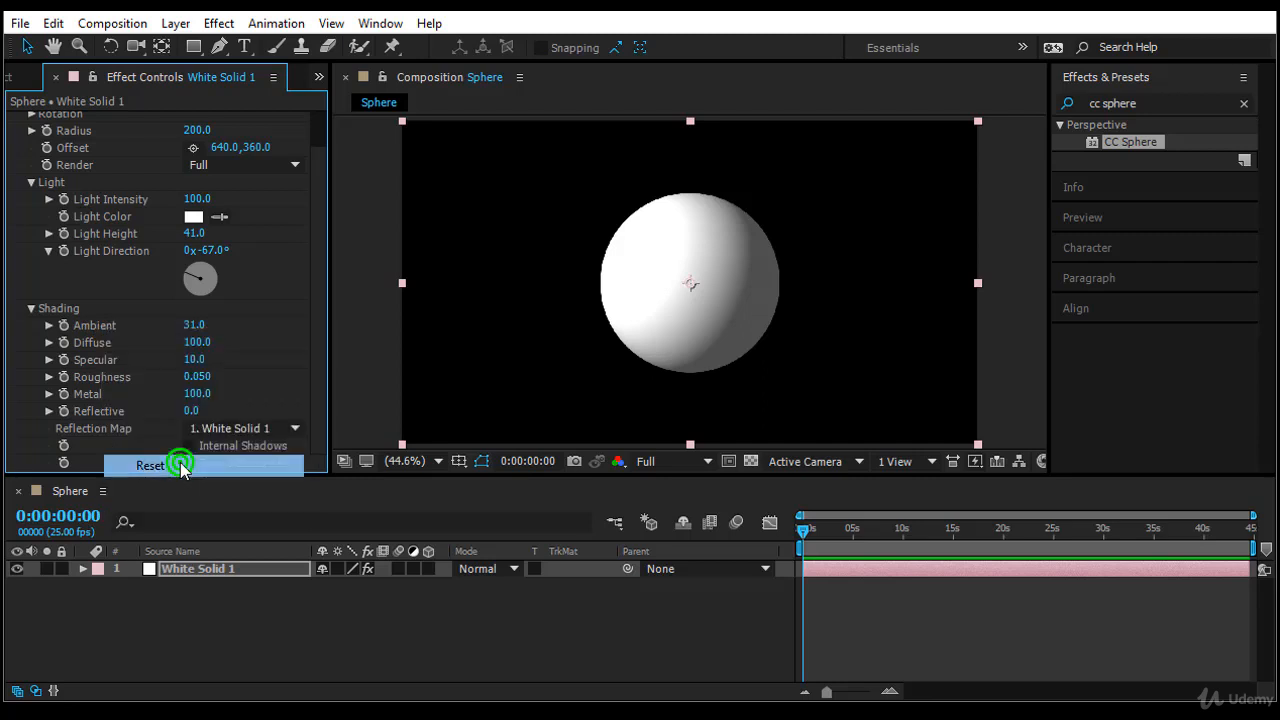
# - Try an Ambient value of 50 and a Diffuse value of 65 on the sphere, and reset Diffuse to its default
pyautogui.moveTo(201, 344); pyautogui.dragTo(273, 345)
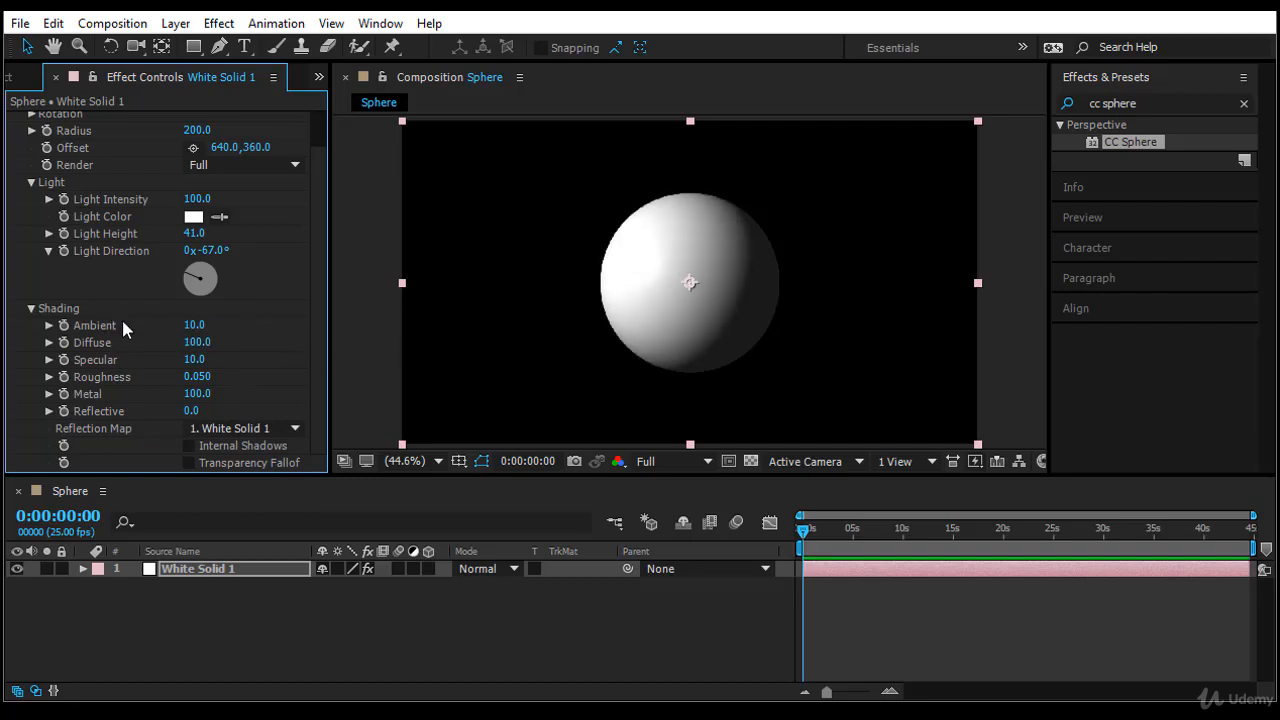
pyautogui.moveTo(200, 325)
pyautogui.mouseDown()
pyautogui.moveTo(250, 331)
pyautogui.moveTo(165, 350)
pyautogui.moveTo(225, 355)
pyautogui.mouseUp()
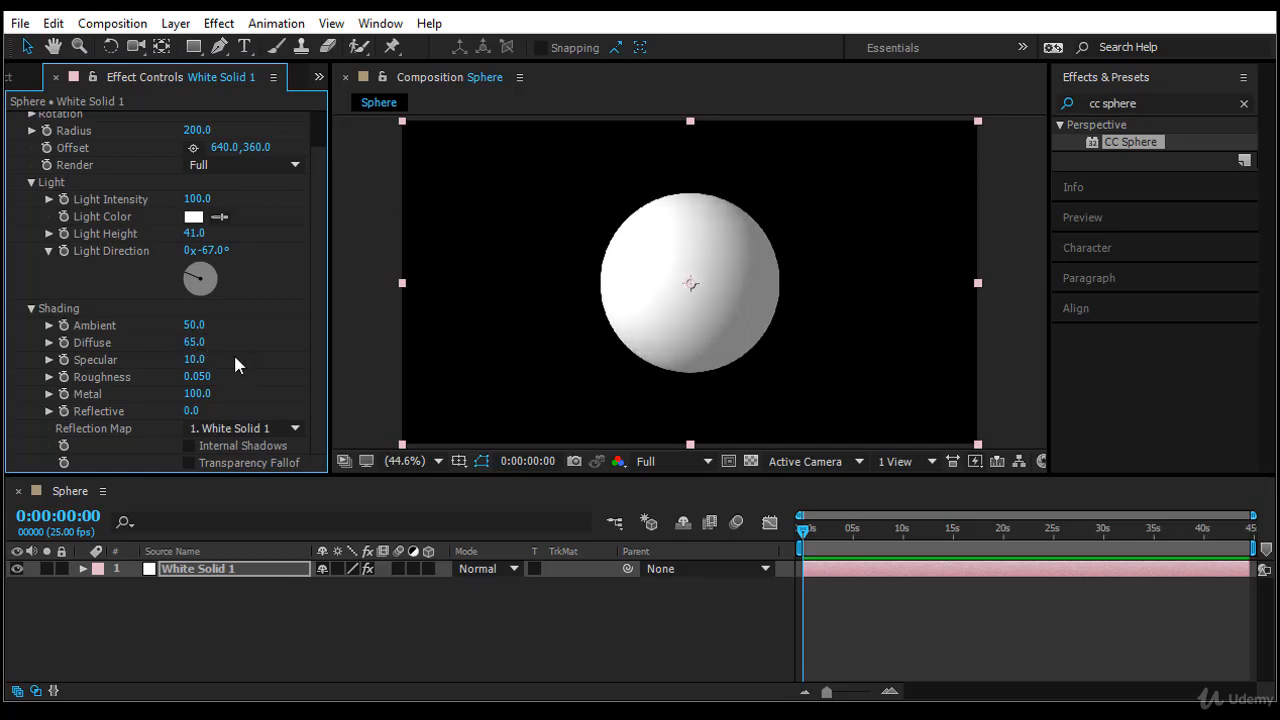
pyautogui.rightClick(235, 350)
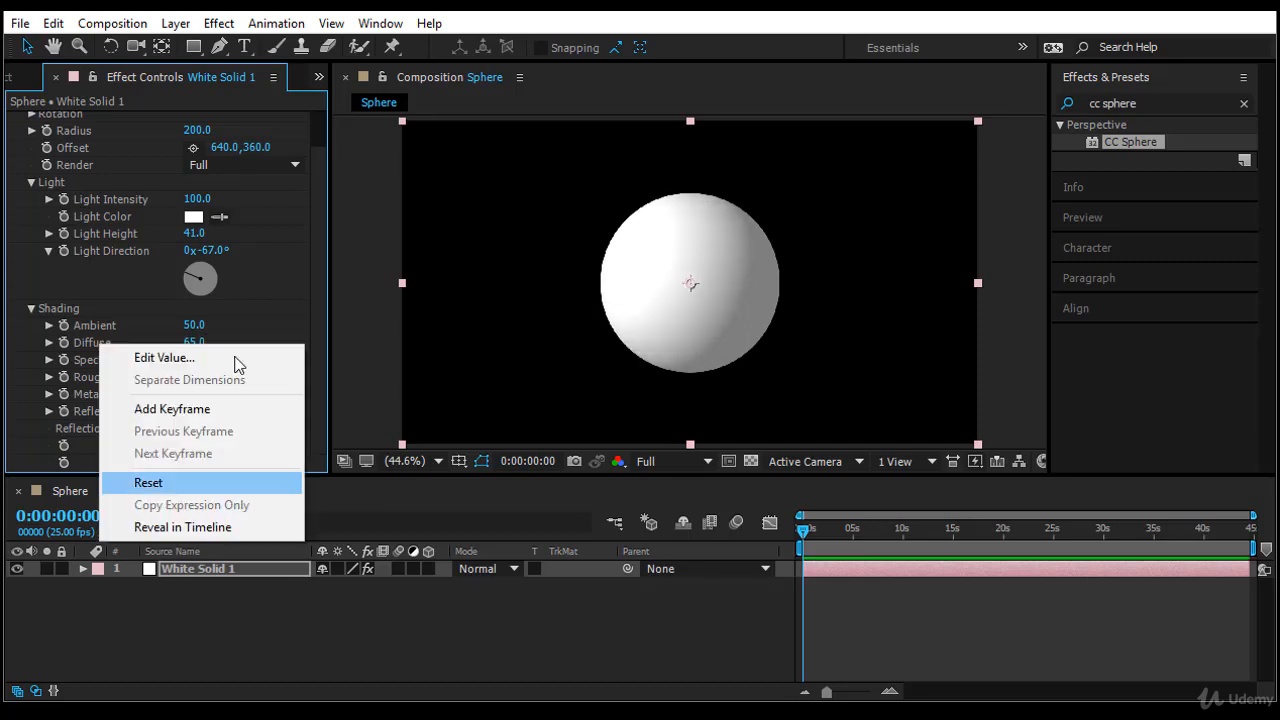
pyautogui.click(150, 483)
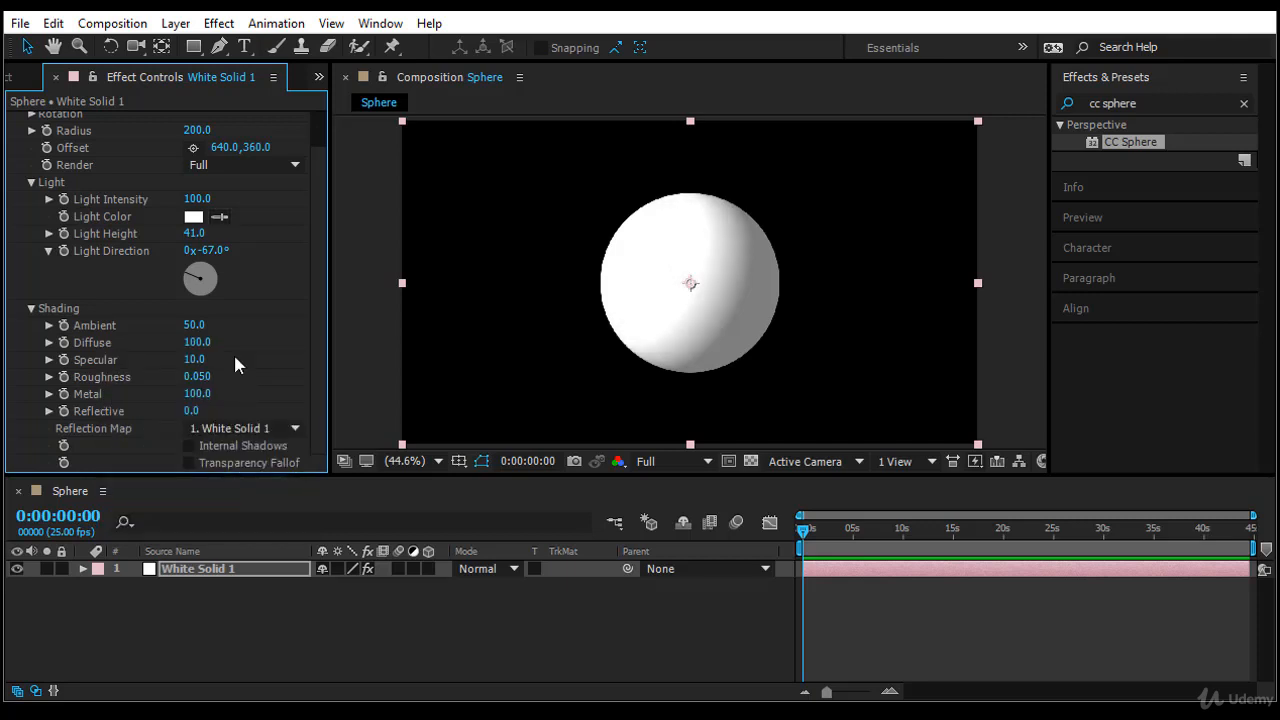
# - Try a light intensity of 47, a light height of 99 and a Specular value of 100 on the sphere
pyautogui.moveTo(197, 199); pyautogui.dragTo(154, 199)
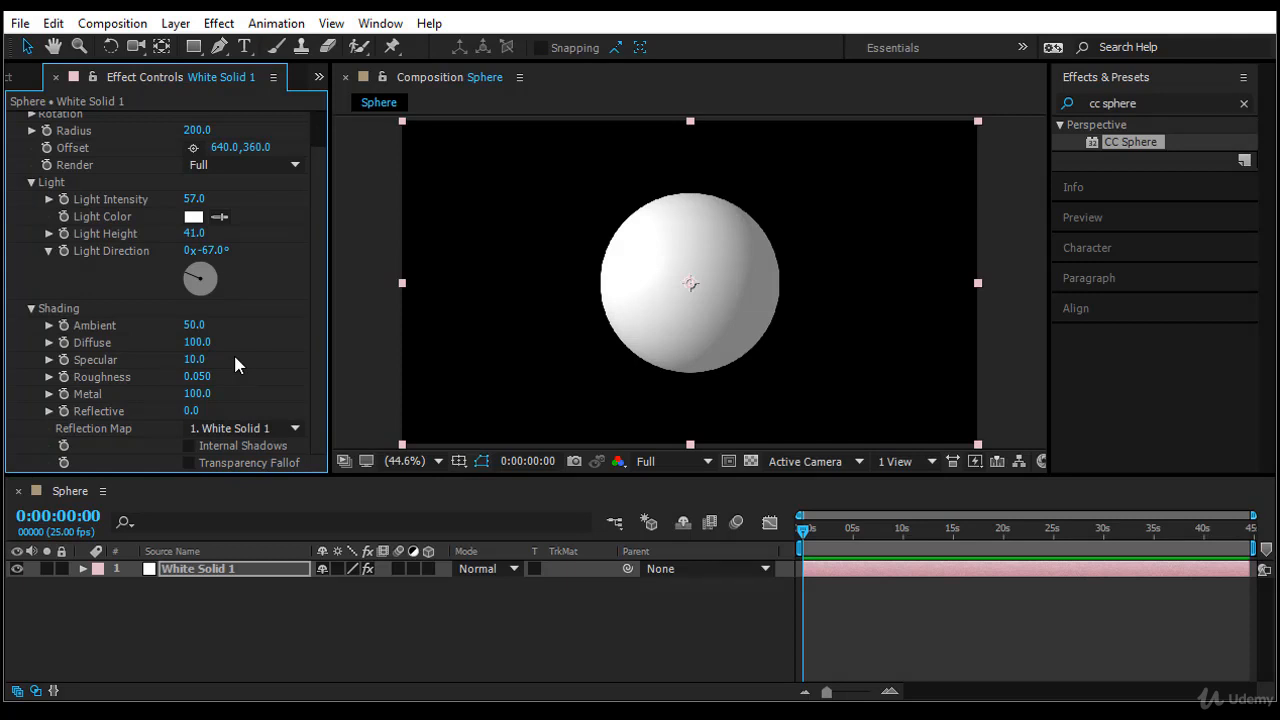
pyautogui.moveTo(194, 359); pyautogui.dragTo(270, 359)
pyautogui.moveTo(194, 233); pyautogui.dragTo(245, 233)
pyautogui.moveTo(194, 199); pyautogui.dragTo(184, 199)
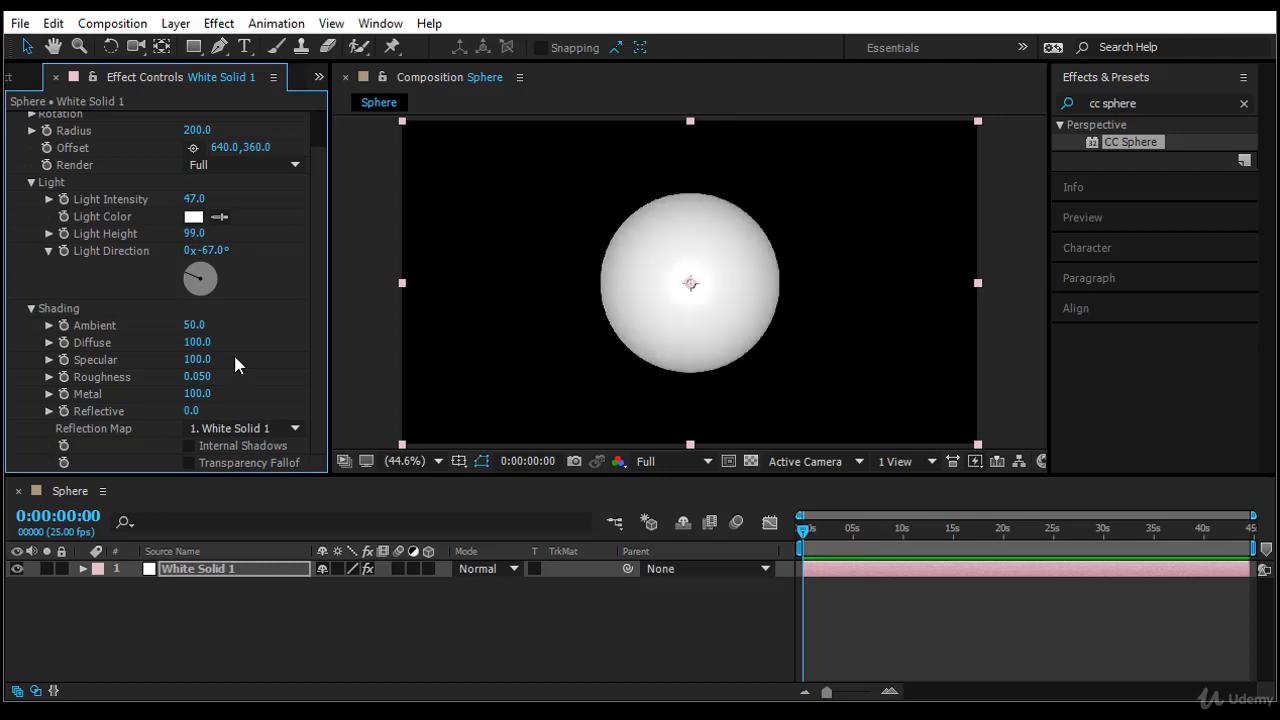
# - Try different Specular, Roughness and Reflective values on the sphere and undo the trial light and shading changes
pyautogui.moveTo(197, 359); pyautogui.dragTo(187, 359)
pyautogui.moveTo(197, 377)
pyautogui.mouseDown()
pyautogui.moveTo(245, 377)
pyautogui.moveTo(168, 377)
pyautogui.moveTo(262, 377)
pyautogui.moveTo(180, 377)
pyautogui.moveTo(147, 394)
pyautogui.moveTo(205, 394)
pyautogui.mouseUp()
pyautogui.moveTo(191, 411)
pyautogui.mouseDown()
pyautogui.moveTo(222, 411)
pyautogui.moveTo(170, 411)
pyautogui.mouseUp()
pyautogui.hotkey('ctrl', 'z')
pyautogui.scroll(2, 237, 365)
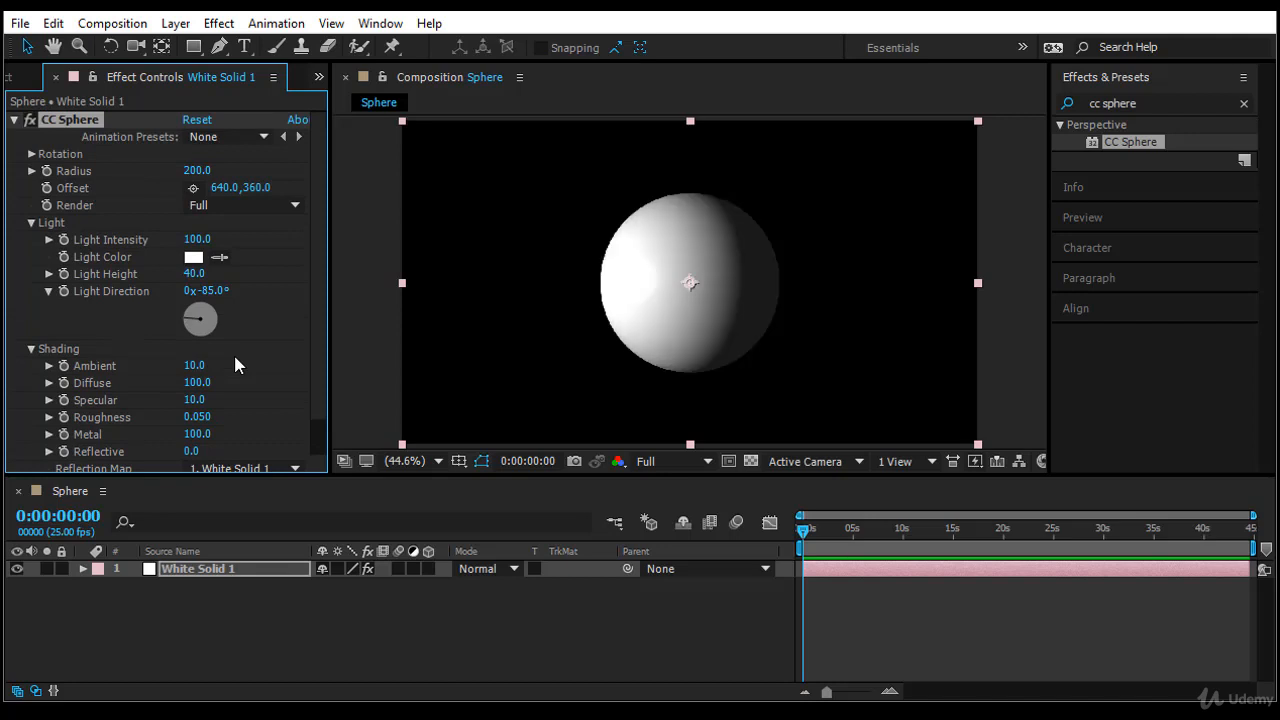
# - Deselect the layer and hide the blending mode and Parent columns in the timeline
pyautogui.press('F2')
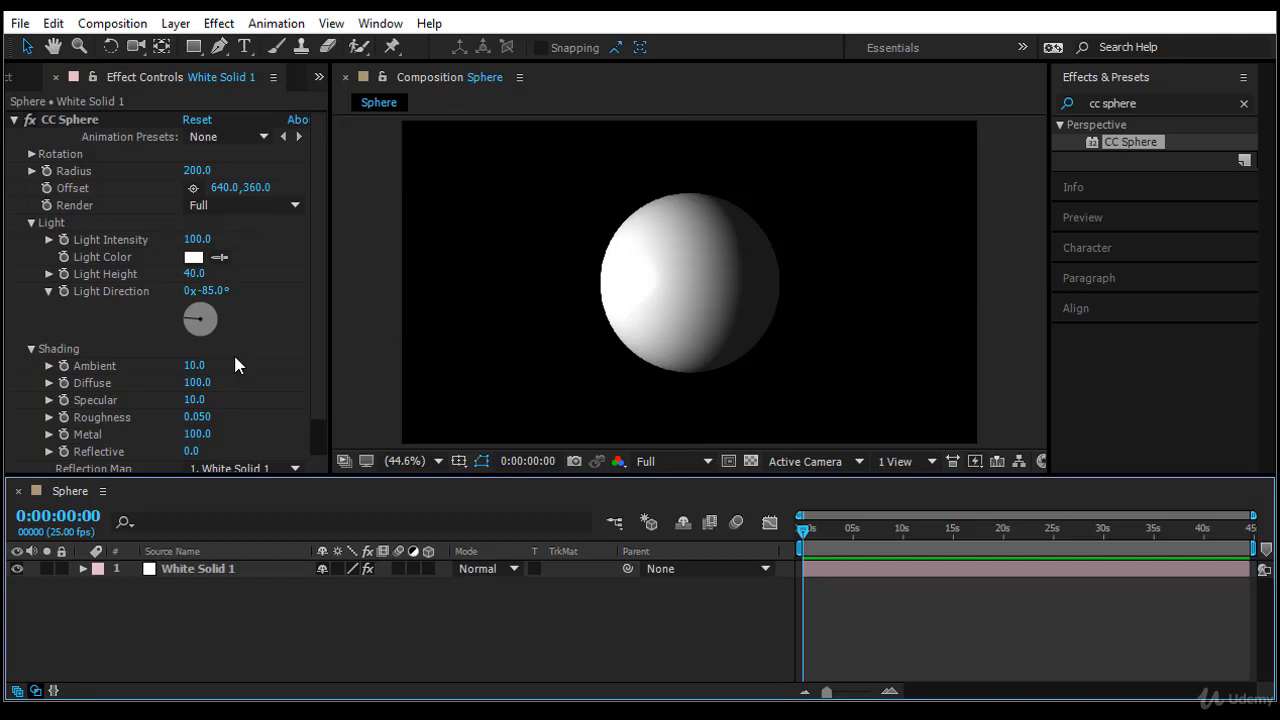
pyautogui.press('F4')
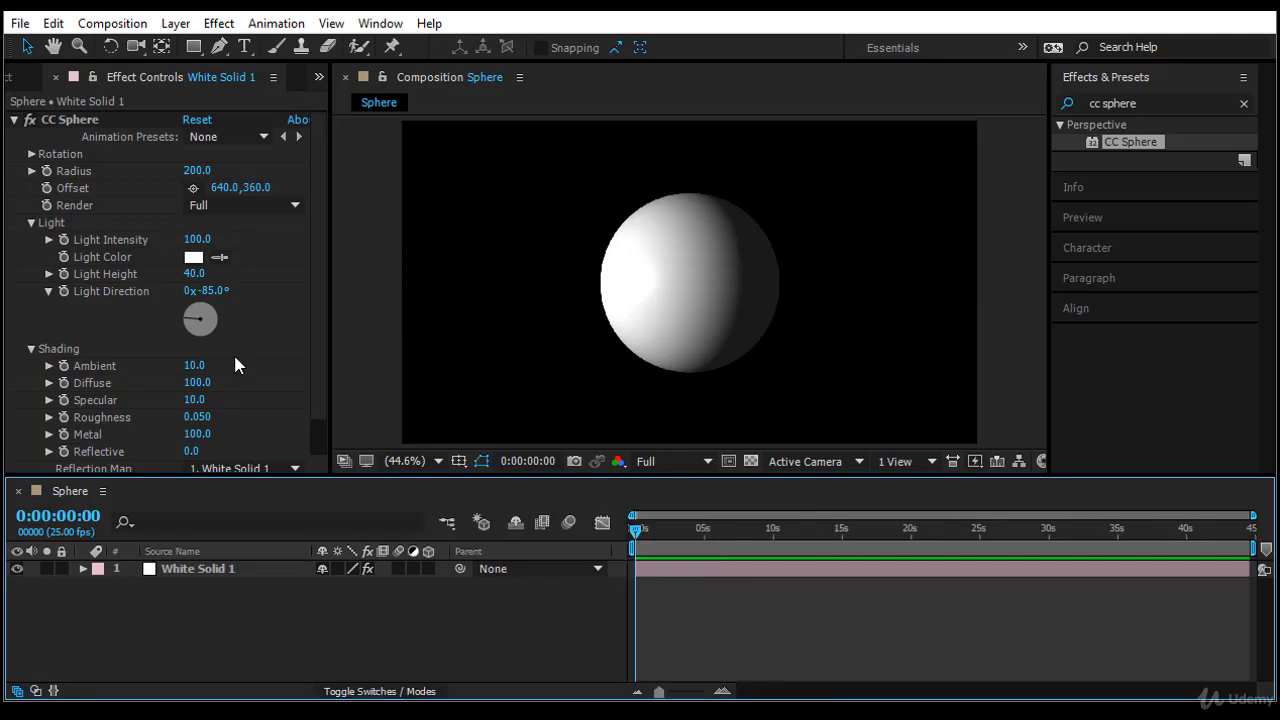
pyautogui.rightClick(532, 552)
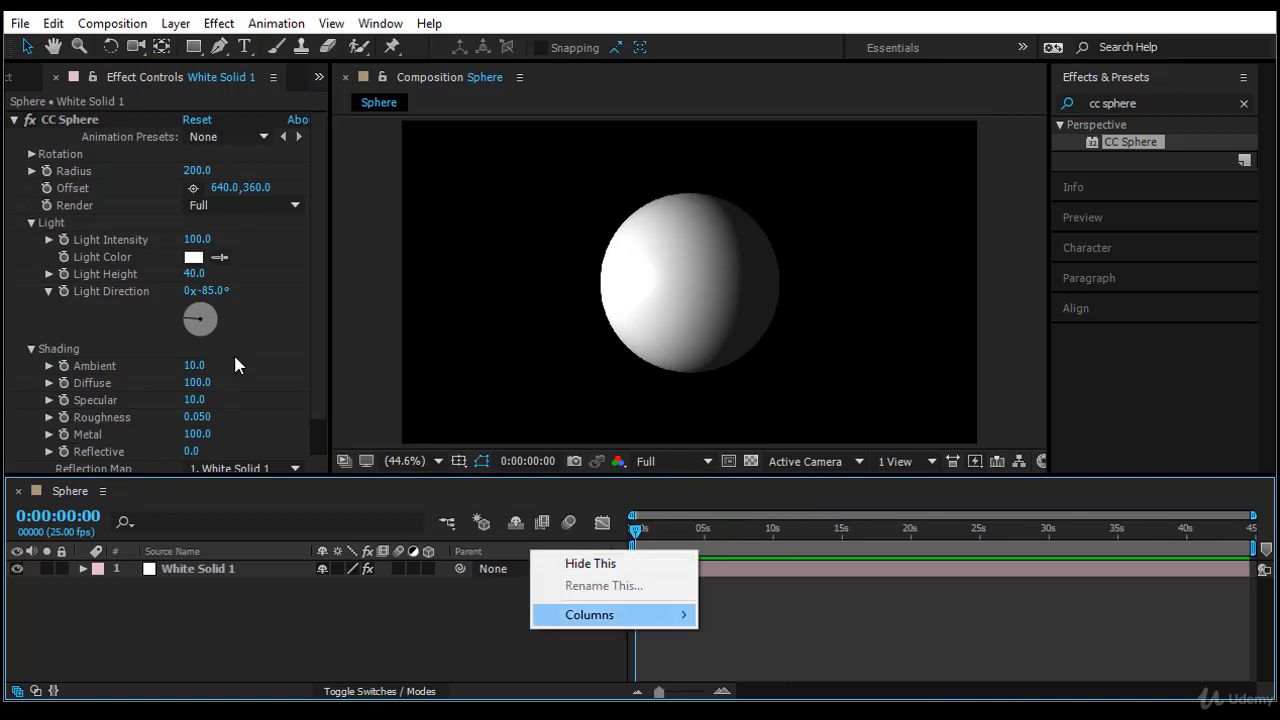
pyautogui.click(590, 564)
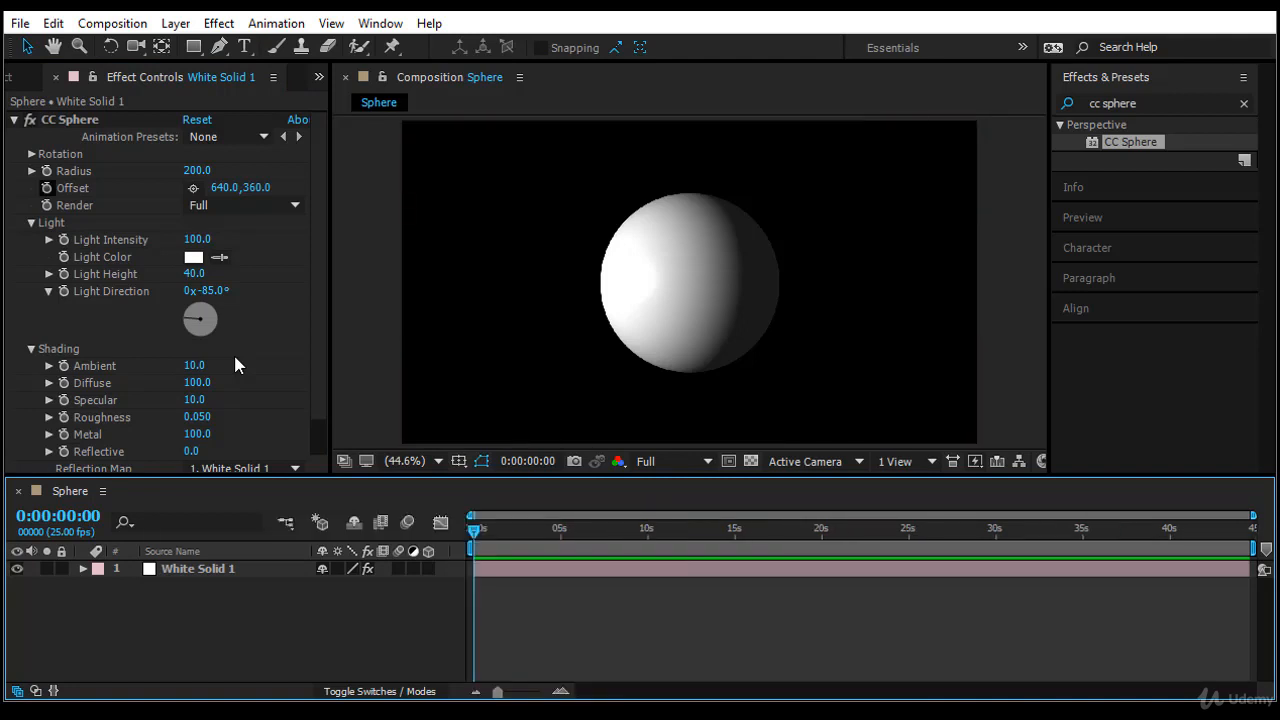
# - Enable keyframing for the sphere's Radius and Offset at 0:00:00:00 and reveal the layer's keyframed properties in the timeline
pyautogui.click(47, 171)
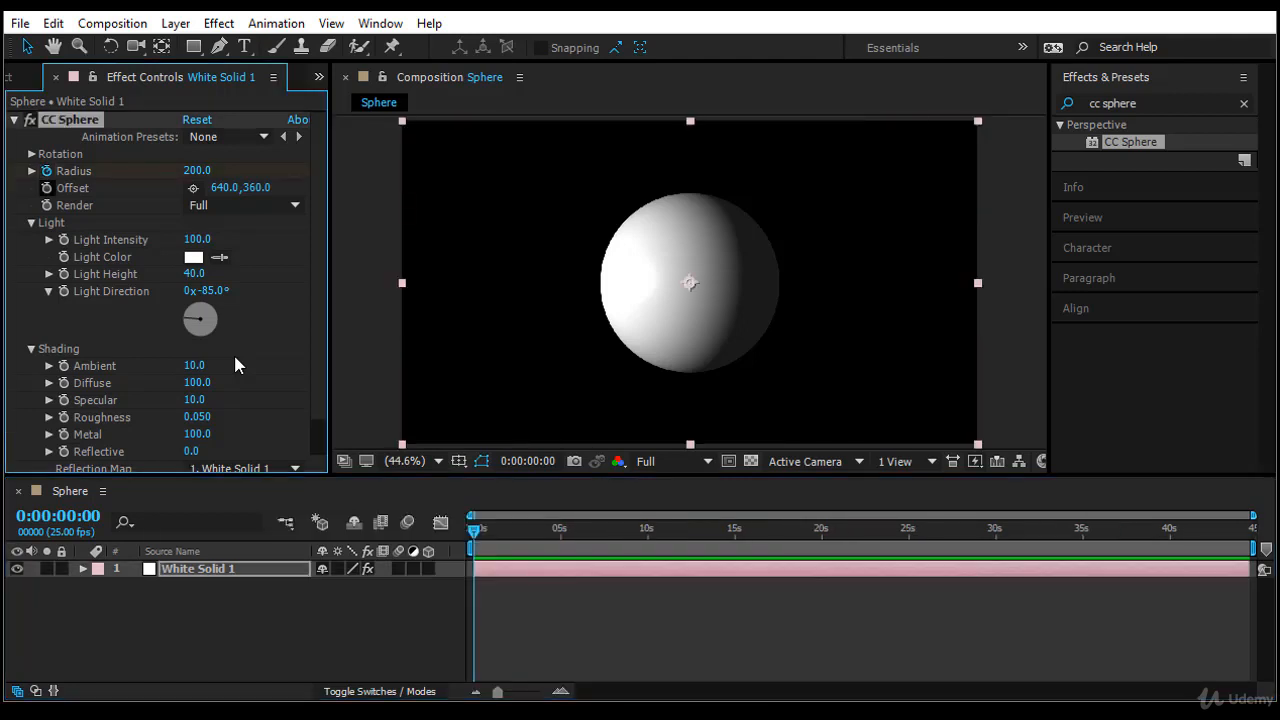
pyautogui.click(47, 188)
pyautogui.click(198, 569)
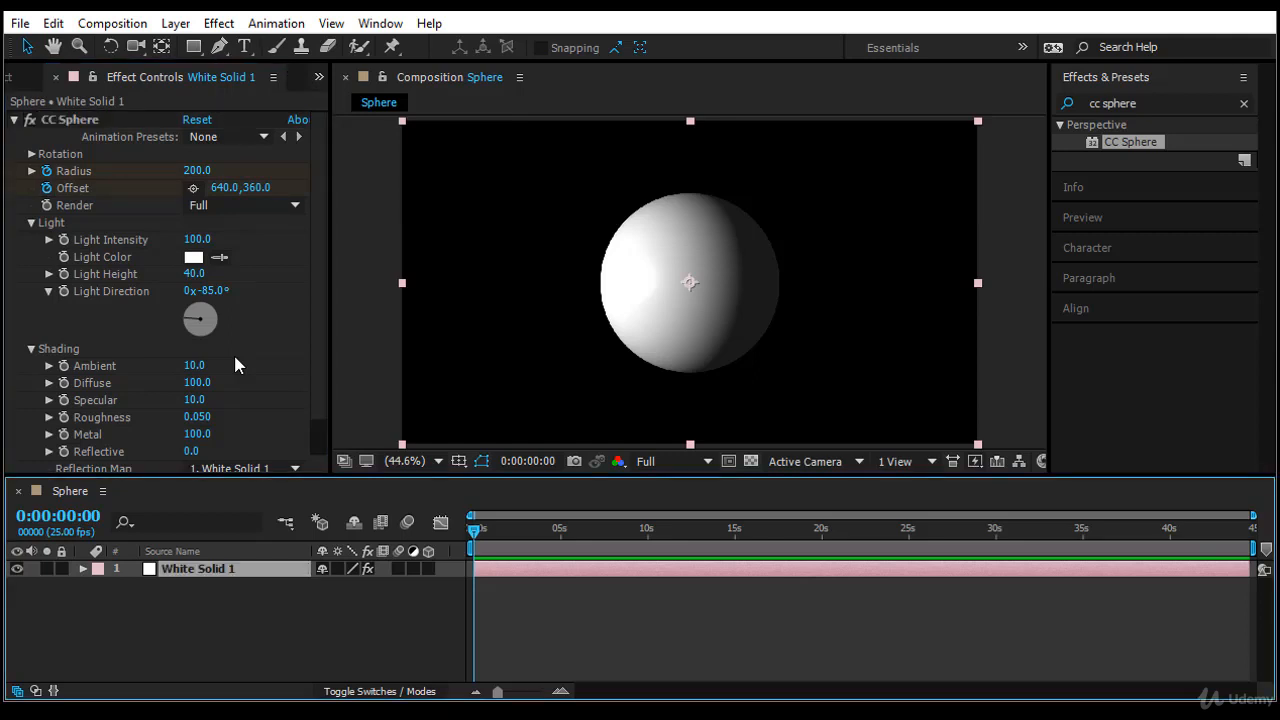
pyautogui.press('u')
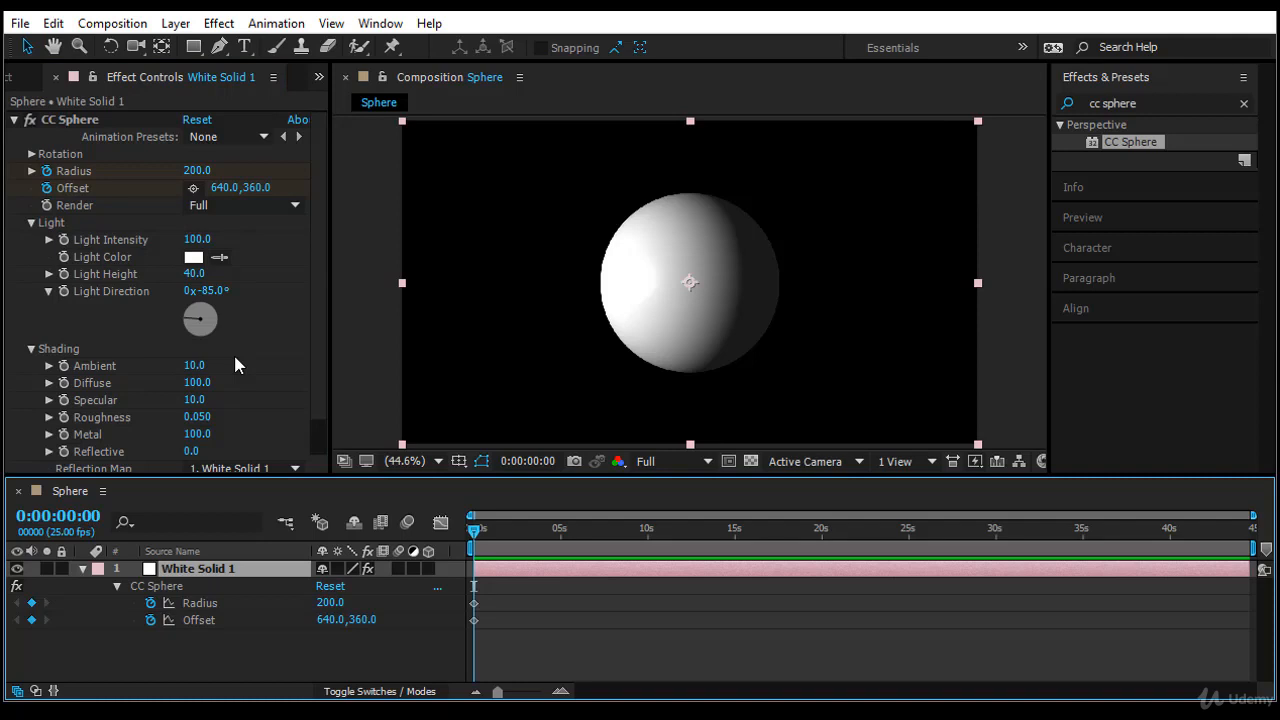
# - At 0:00:03:02, keyframe the sphere's Radius at 122 and its Offset at 959, 125
pyautogui.moveTo(474, 531); pyautogui.dragTo(527, 531)
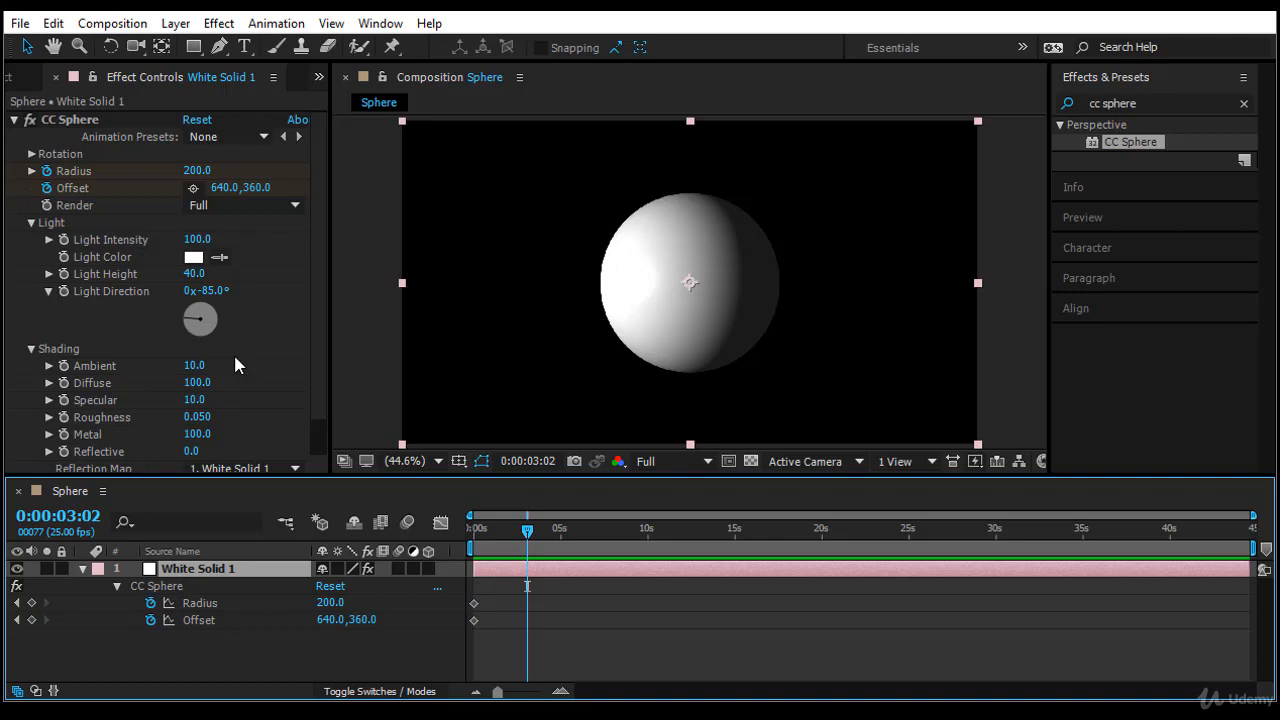
pyautogui.click(330, 603)
pyautogui.write('150')
pyautogui.press('Return')
pyautogui.moveTo(330, 603); pyautogui.dragTo(302, 603)
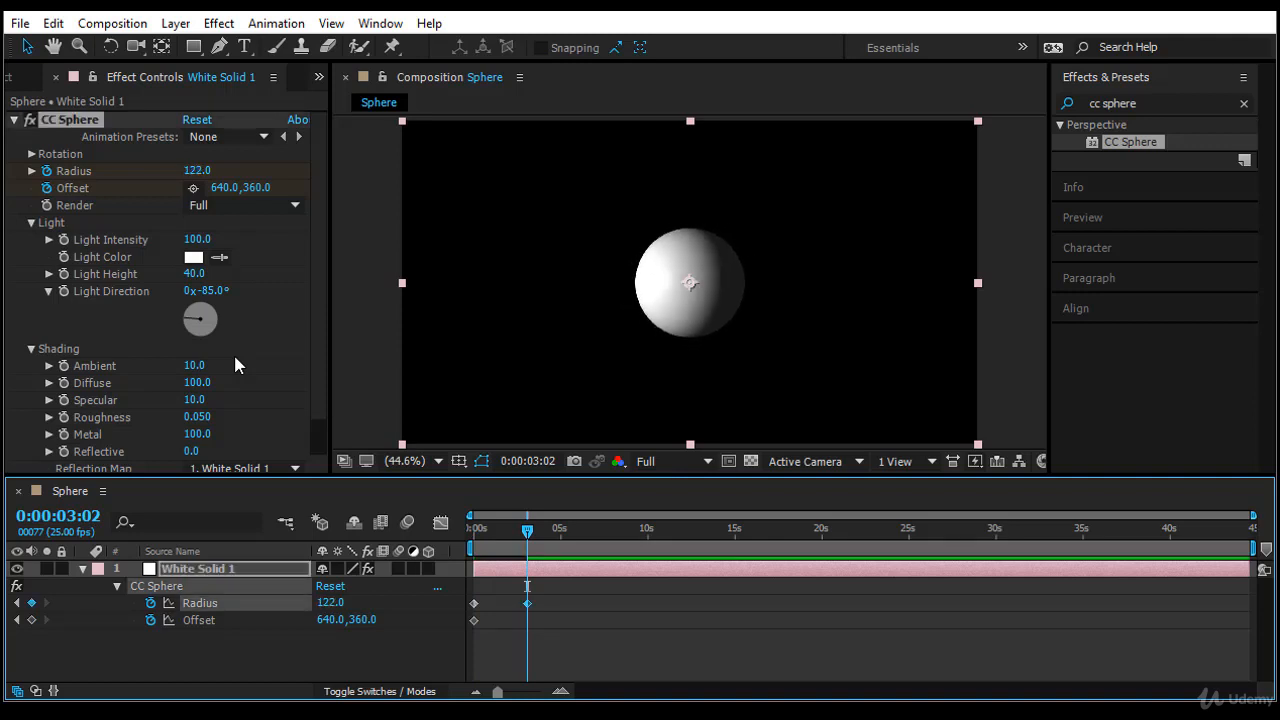
pyautogui.moveTo(330, 620); pyautogui.dragTo(649, 620)
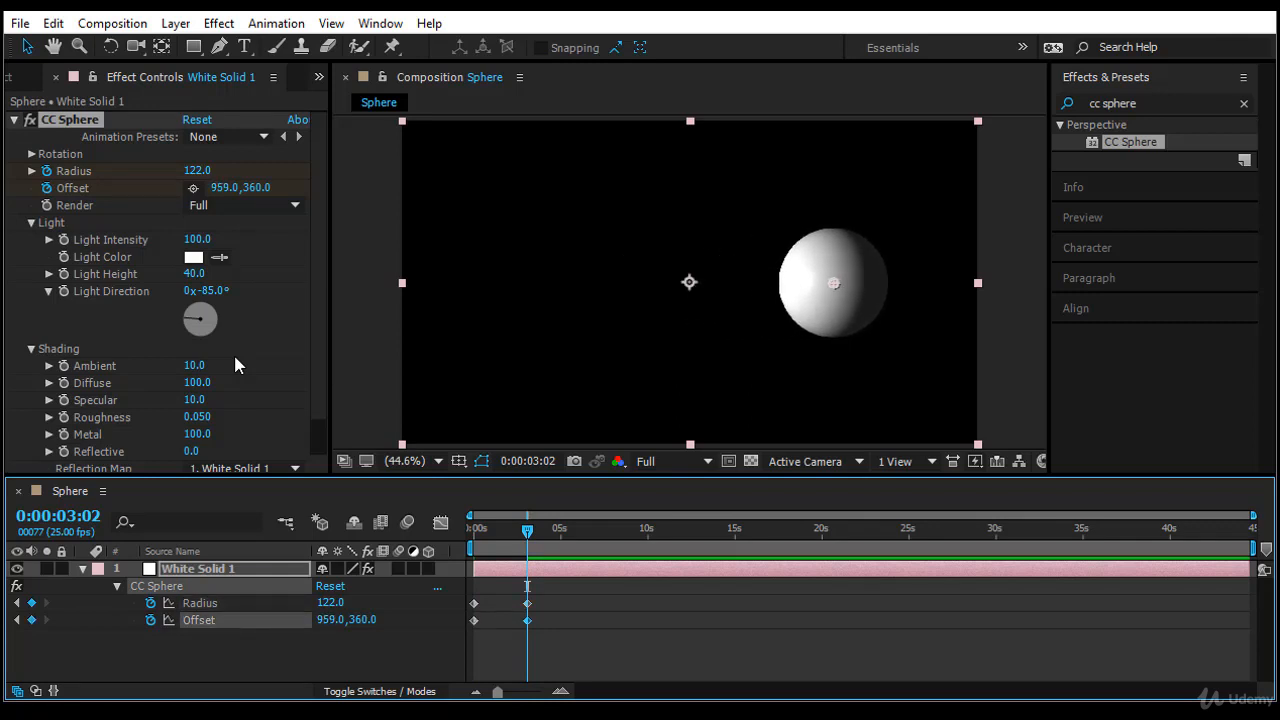
pyautogui.moveTo(362, 620); pyautogui.dragTo(127, 620)
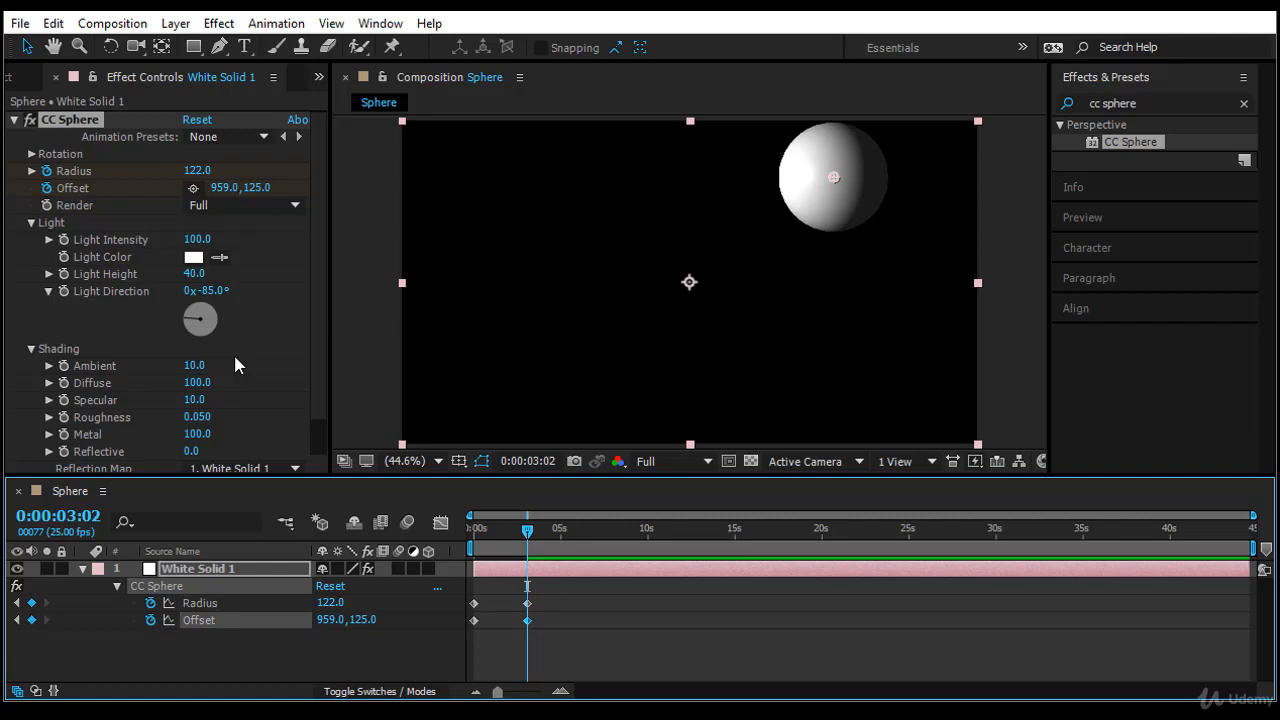
# - At 0:00:00:00, set the sphere's Offset keyframe to 220, 423
pyautogui.press('Home')
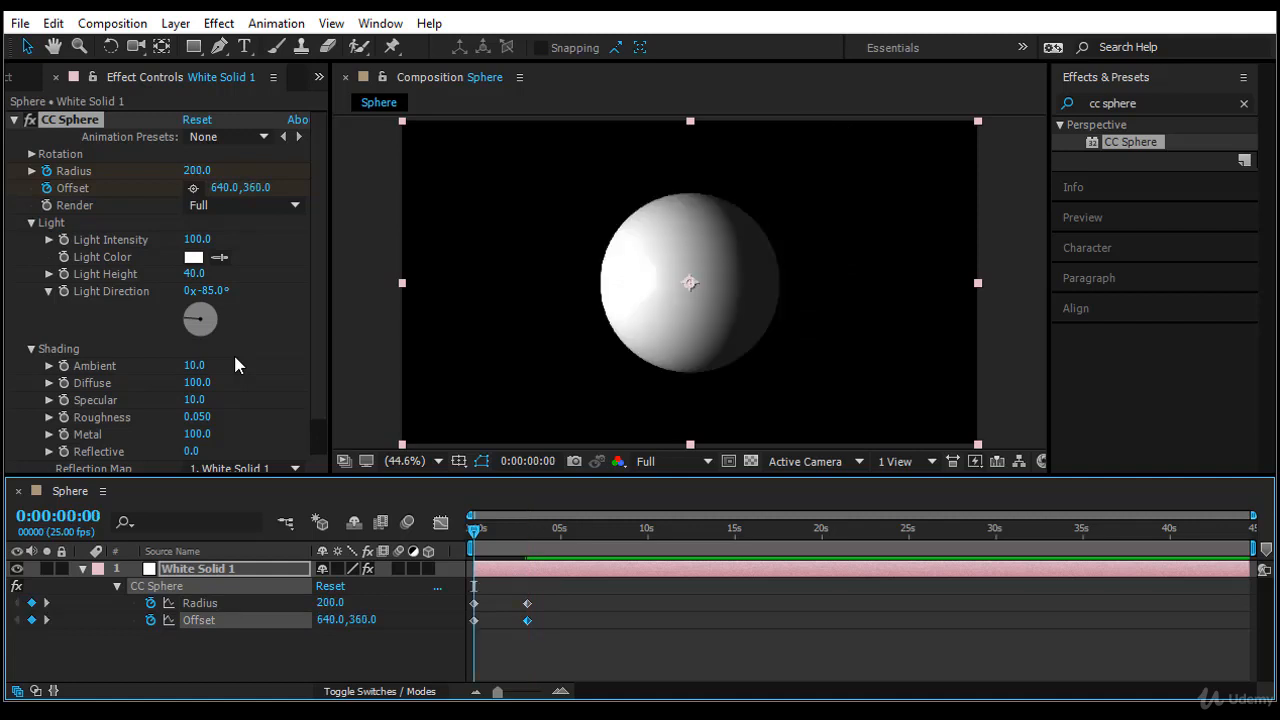
pyautogui.moveTo(330, 620)
pyautogui.mouseDown()
pyautogui.moveTo(104, 620)
pyautogui.moveTo(425, 620)
pyautogui.mouseUp()
pyautogui.moveTo(330, 620); pyautogui.dragTo(136, 620)
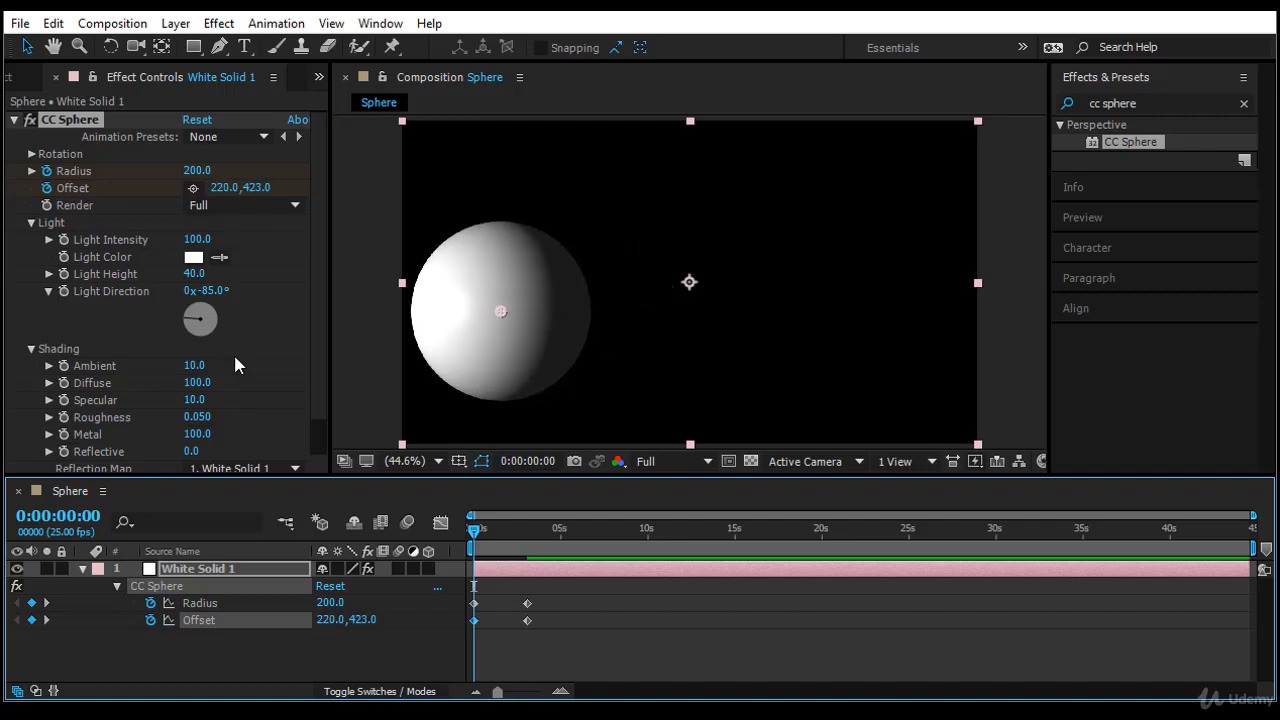
# - End the work area at 0:00:04:22 and preview the sphere animation
pyautogui.click(558, 529)
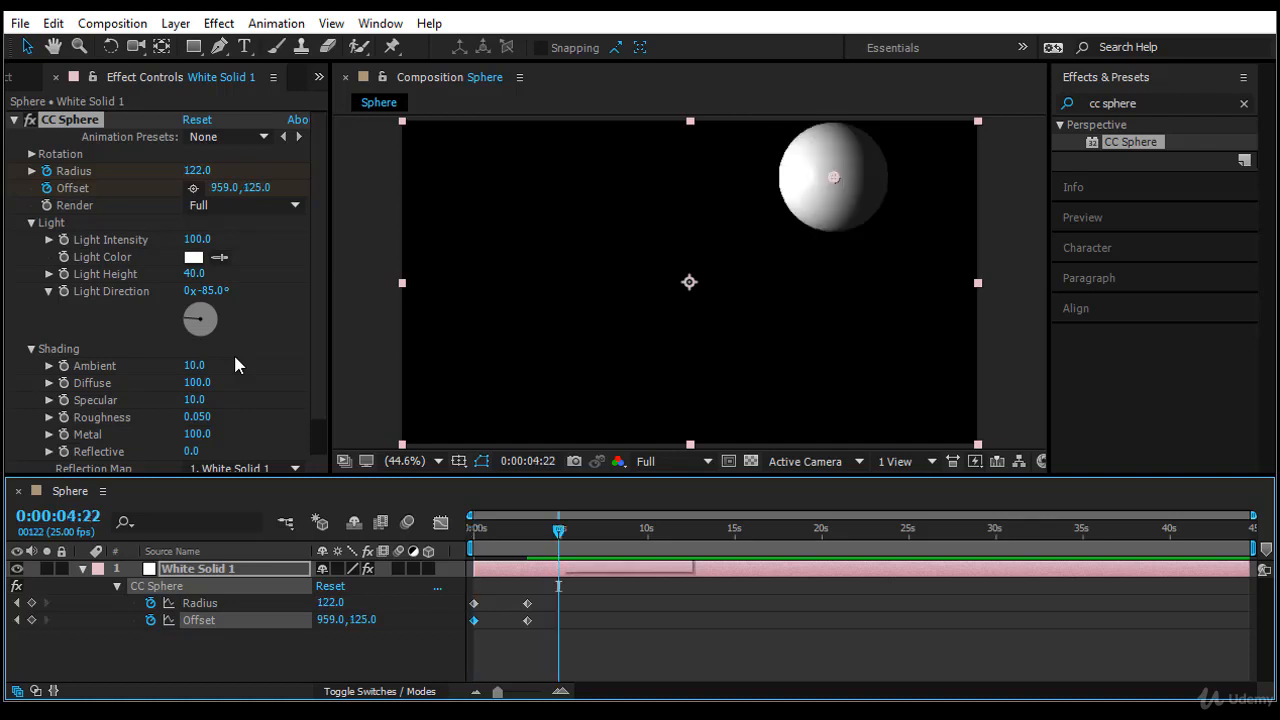
pyautogui.press('n')
pyautogui.press('space')
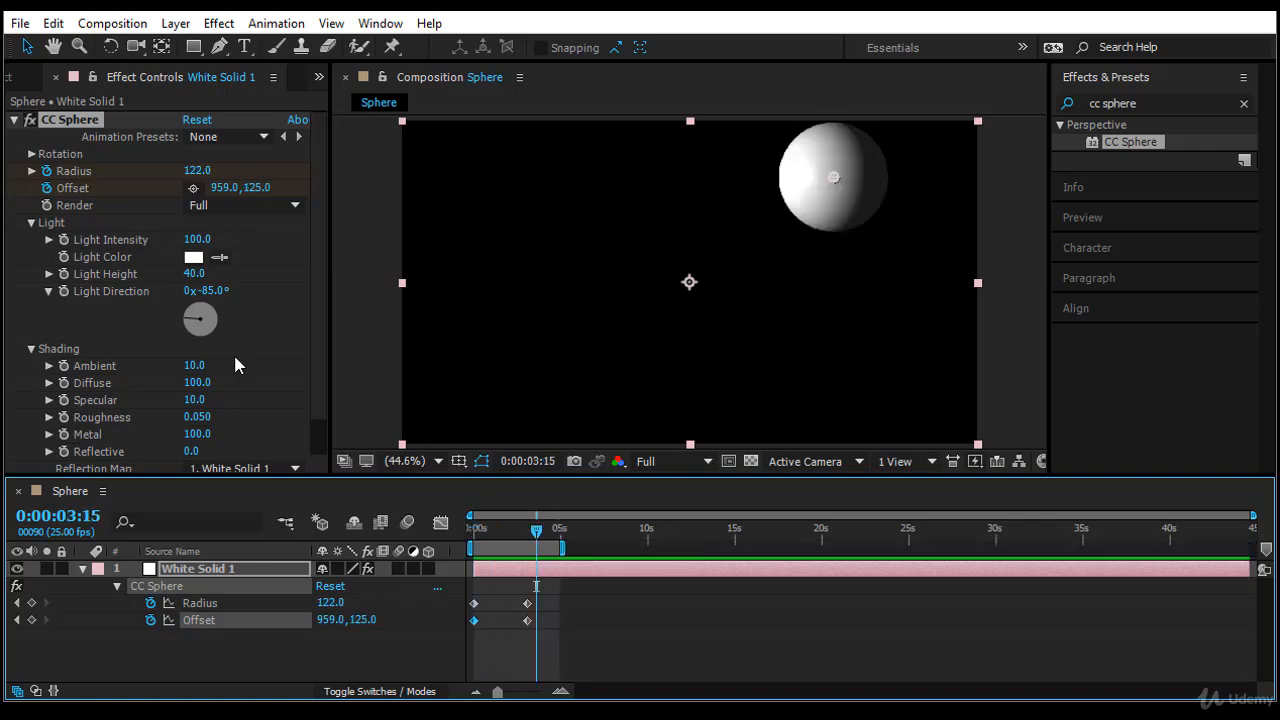